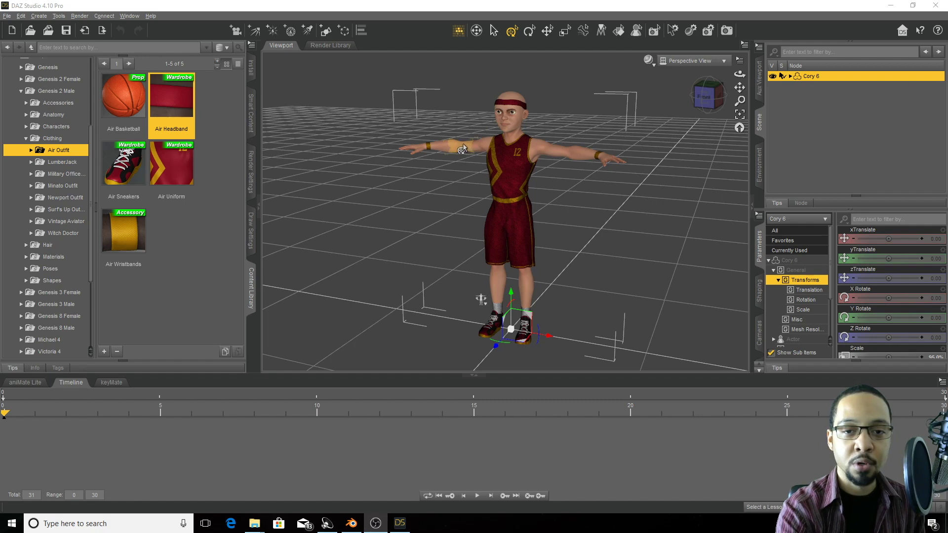
# Rotate both shoulders down so Cory 6's arms hang at his sides (left shoulder Bend -75).
pyautogui.click(463, 148)
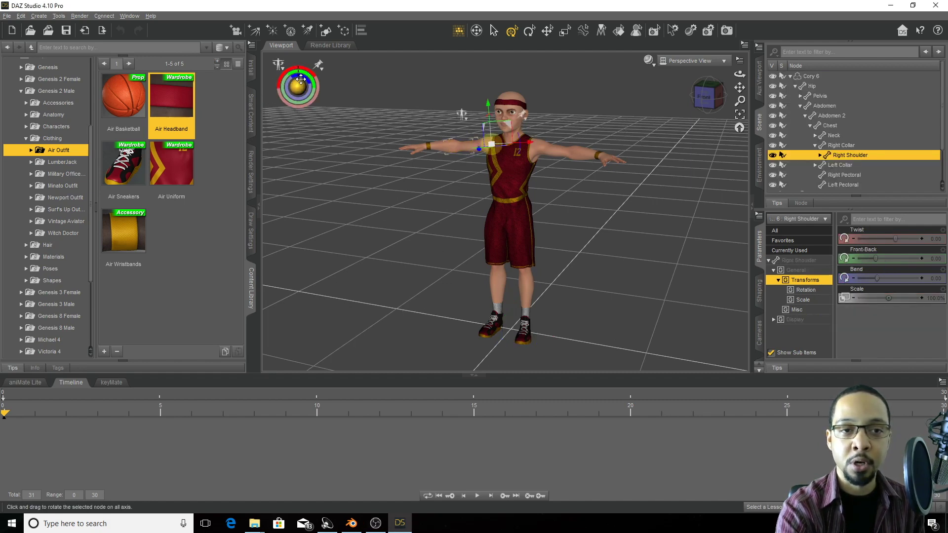
pyautogui.moveTo(462, 114); pyautogui.dragTo(462, 114)
pyautogui.click(553, 151)
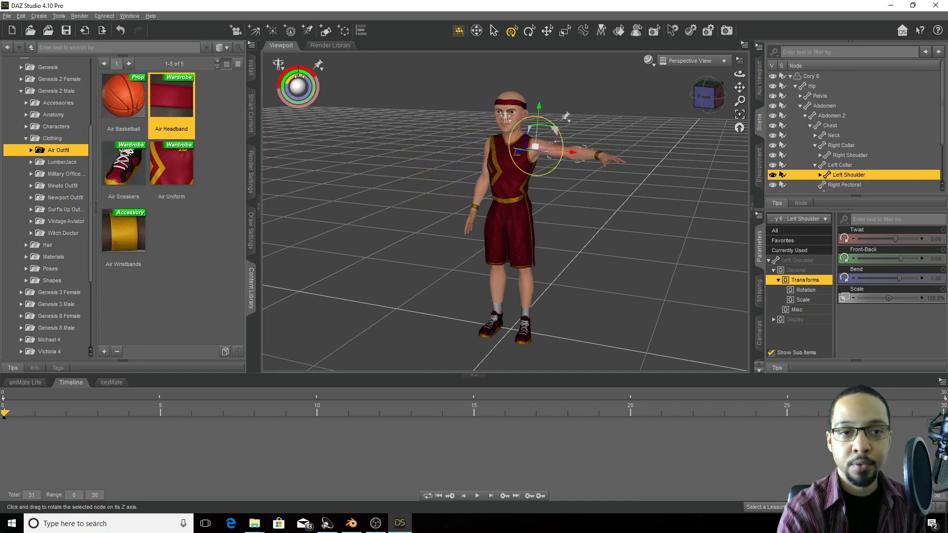
pyautogui.moveTo(299, 72); pyautogui.dragTo(316, 76)
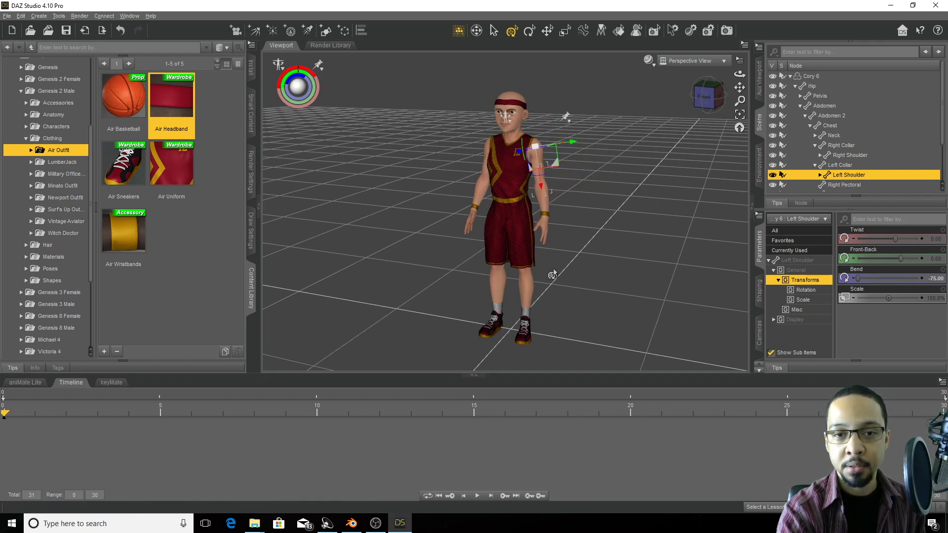
# Move the timeline to frame 20 and select the whole Cory 6 figure.
pyautogui.click(618, 148)
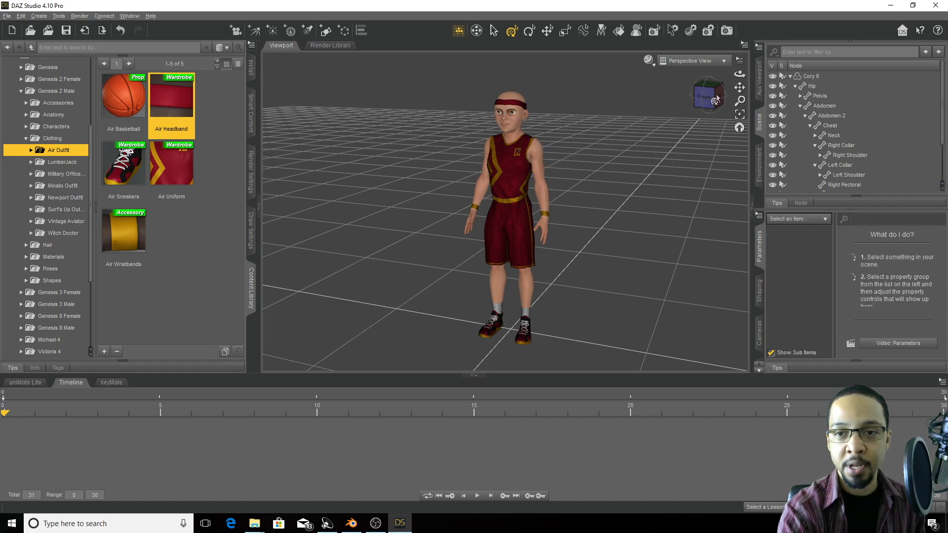
pyautogui.moveTo(706, 99); pyautogui.dragTo(706, 97)
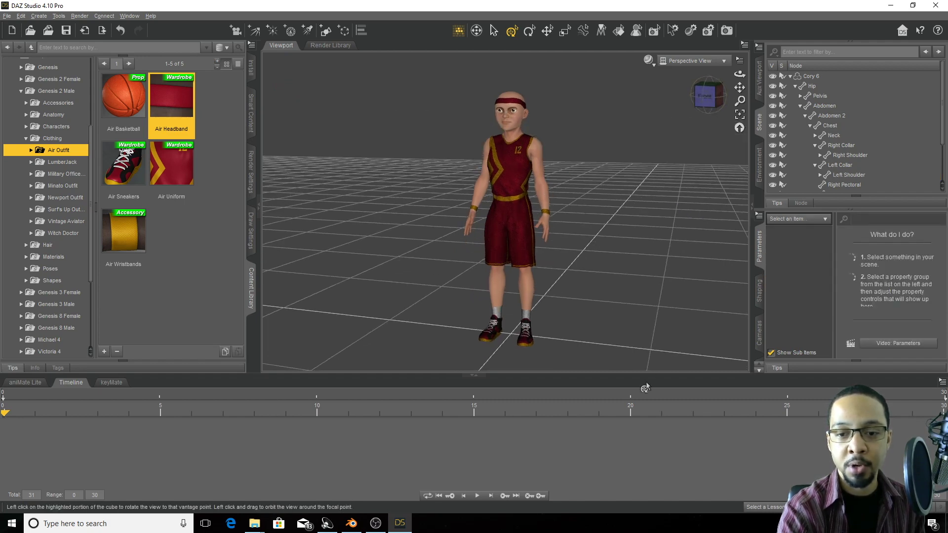
pyautogui.click(630, 410)
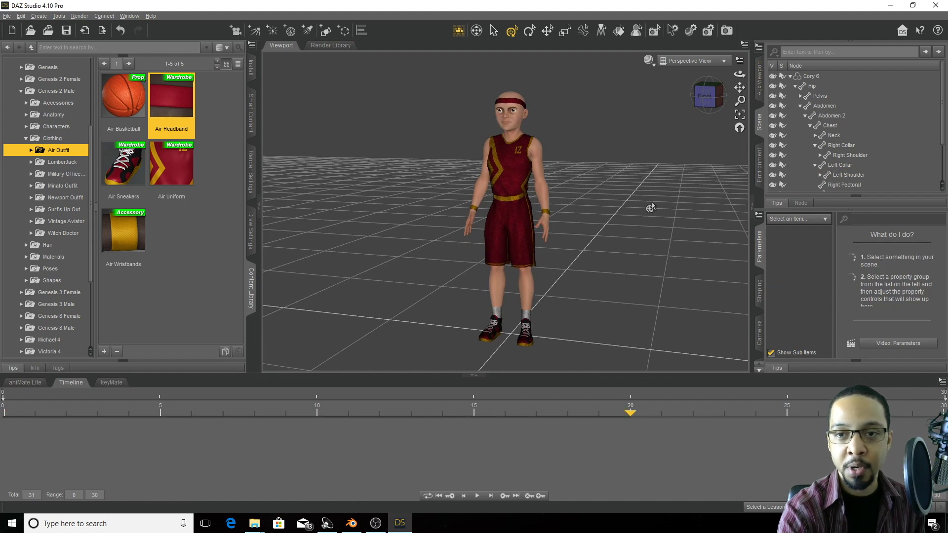
pyautogui.click(804, 77)
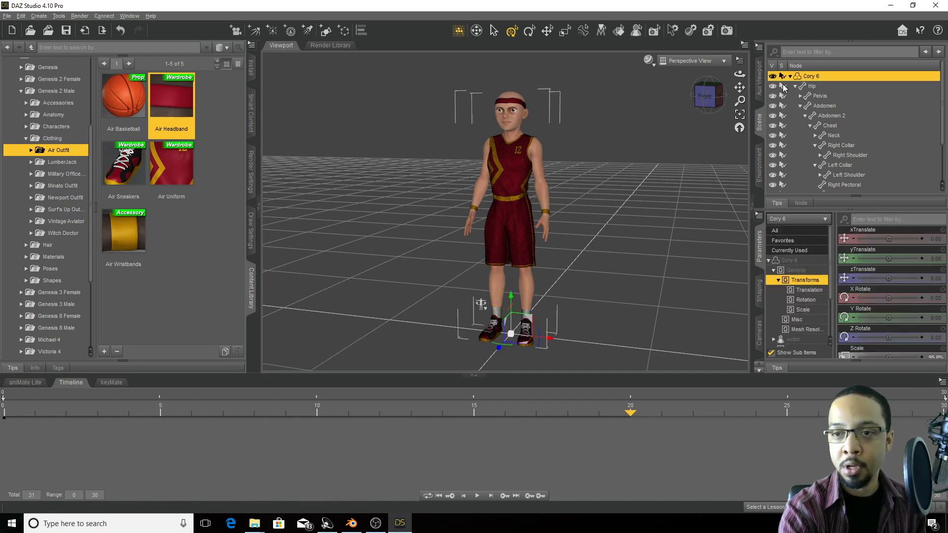
# Filter parameters for 'smile' and set Smile Open Full Face to 0.95.
pyautogui.click(788, 261)
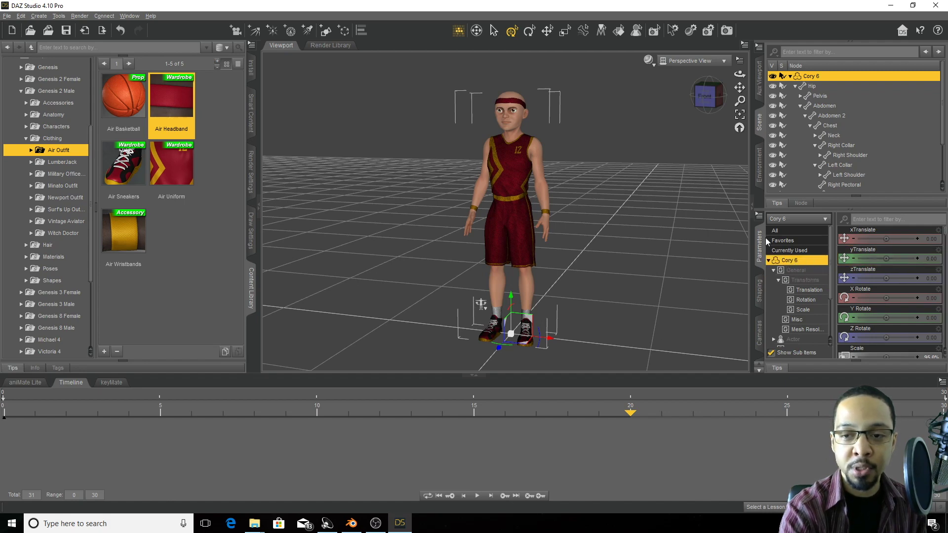
pyautogui.click(891, 219)
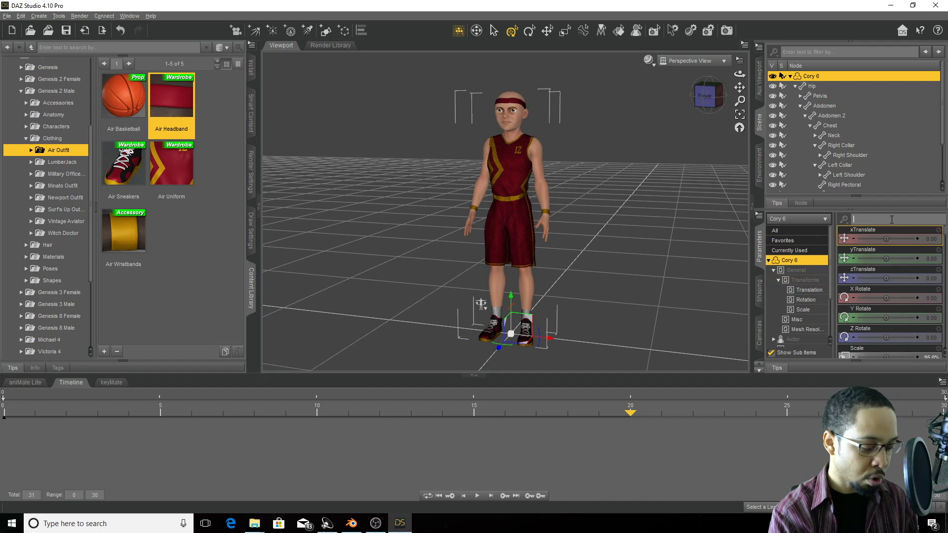
pyautogui.write('sm')
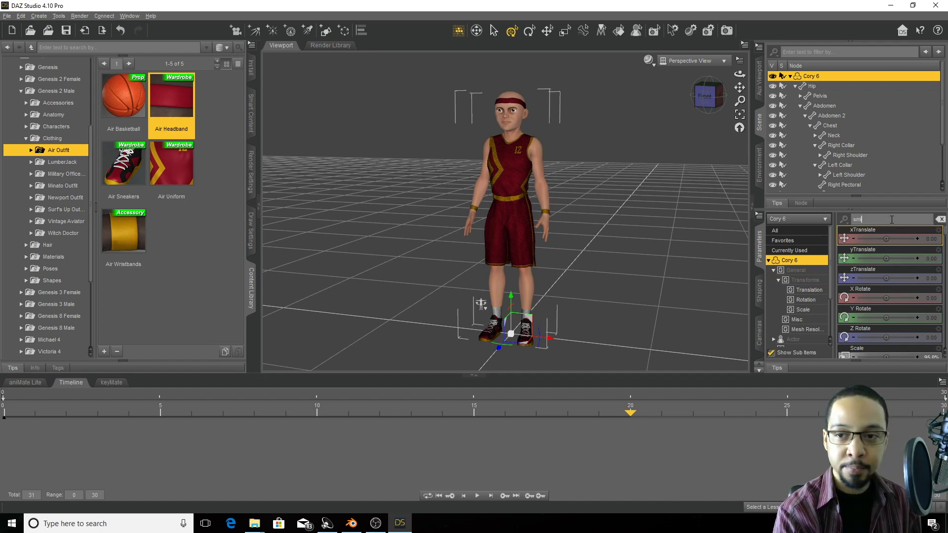
pyautogui.write('ile')
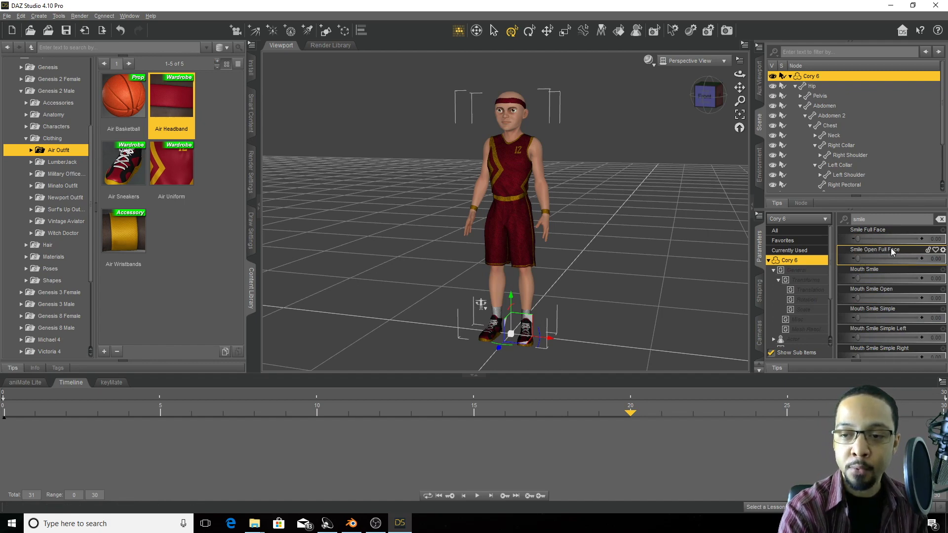
pyautogui.click(935, 258)
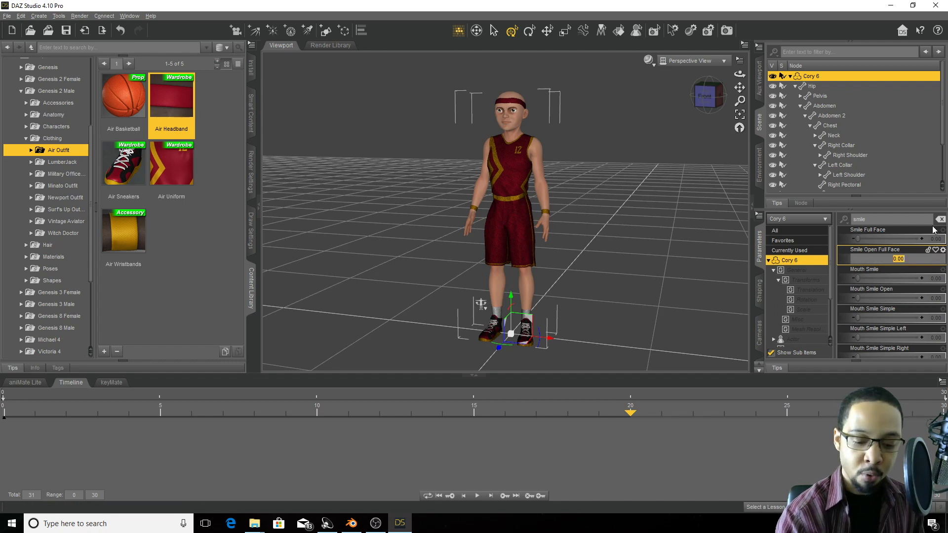
pyautogui.write('95')
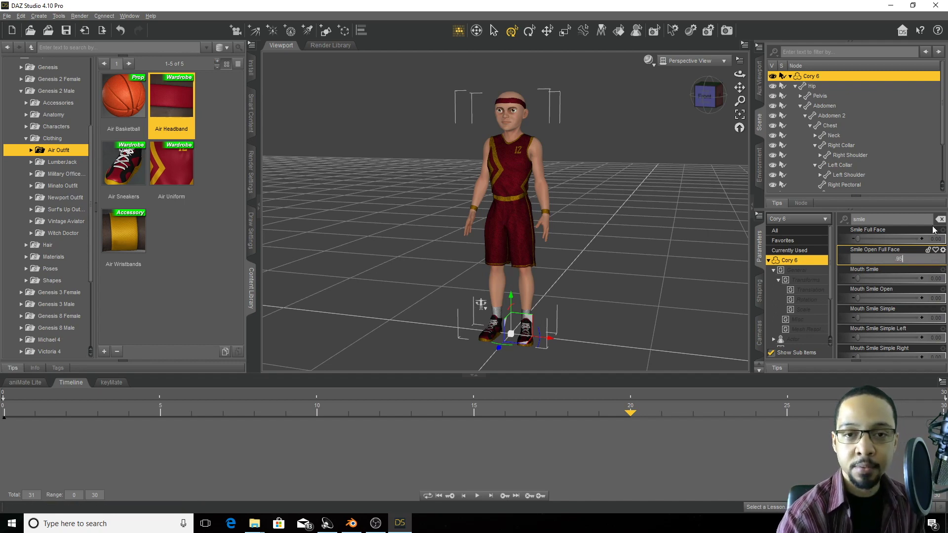
pyautogui.press('Return')
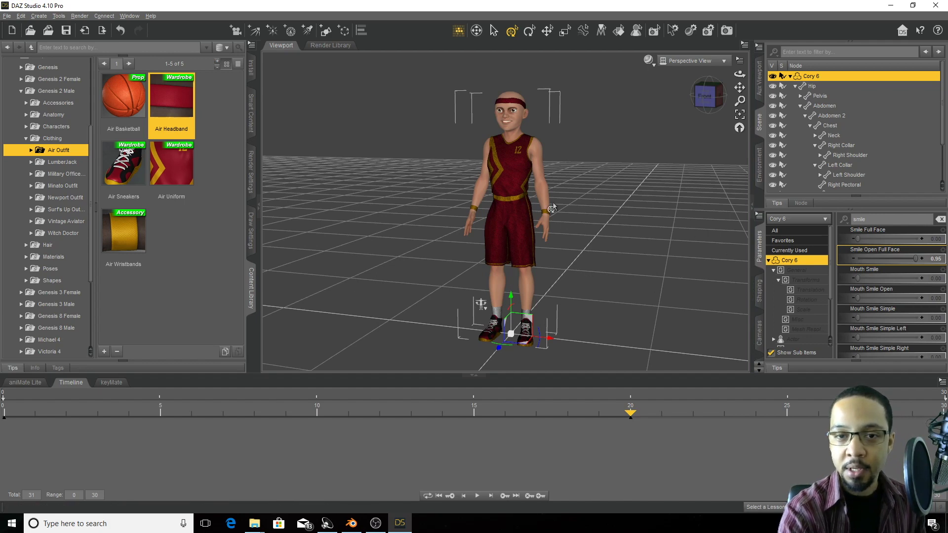
# Select the Left Hand, clear the 'smile' filter, and set Left Hand Fist to 0.95.
pyautogui.click(545, 229)
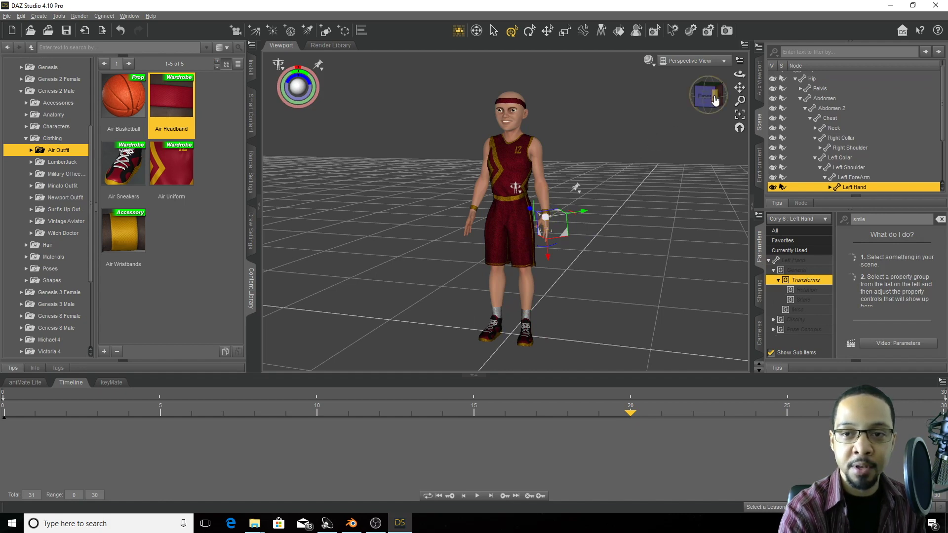
pyautogui.moveTo(717, 103); pyautogui.dragTo(676, 108)
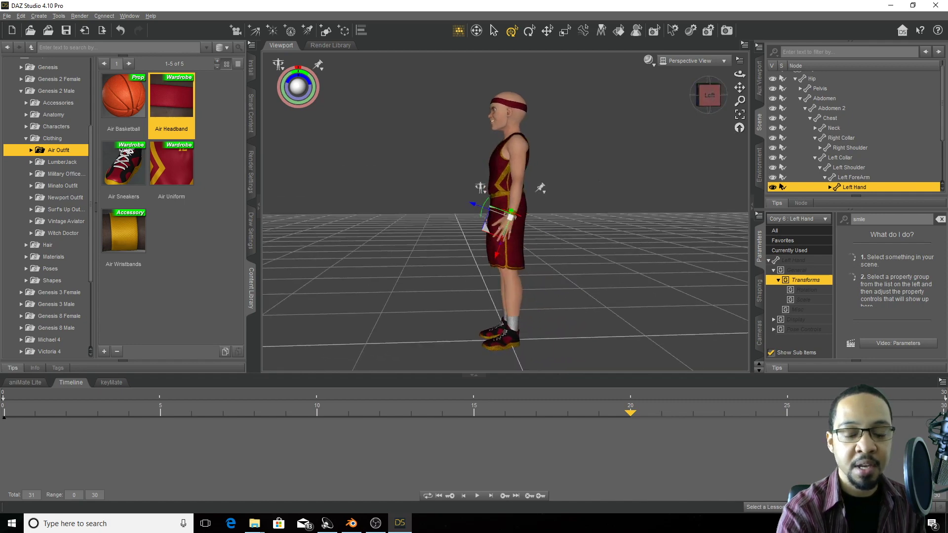
pyautogui.scroll(2, 554, 241)
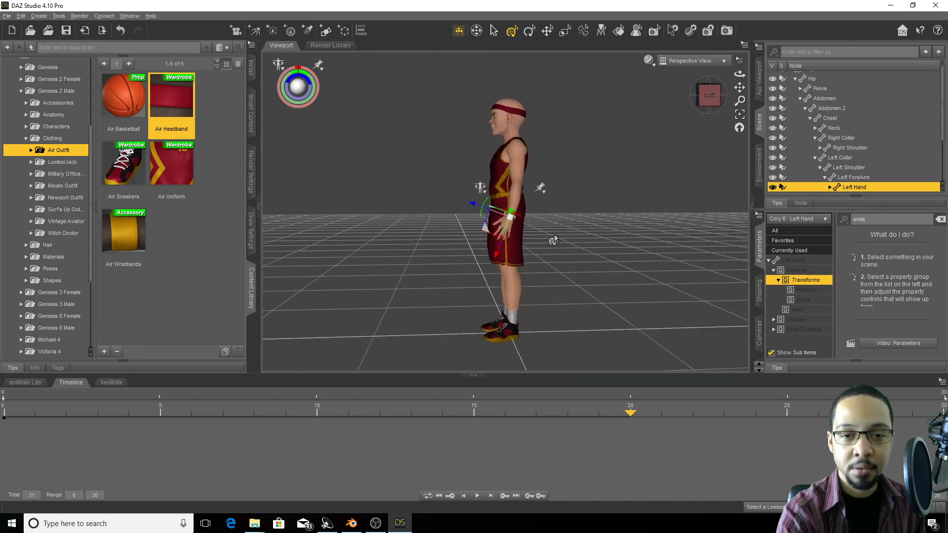
pyautogui.scroll(5, 554, 240)
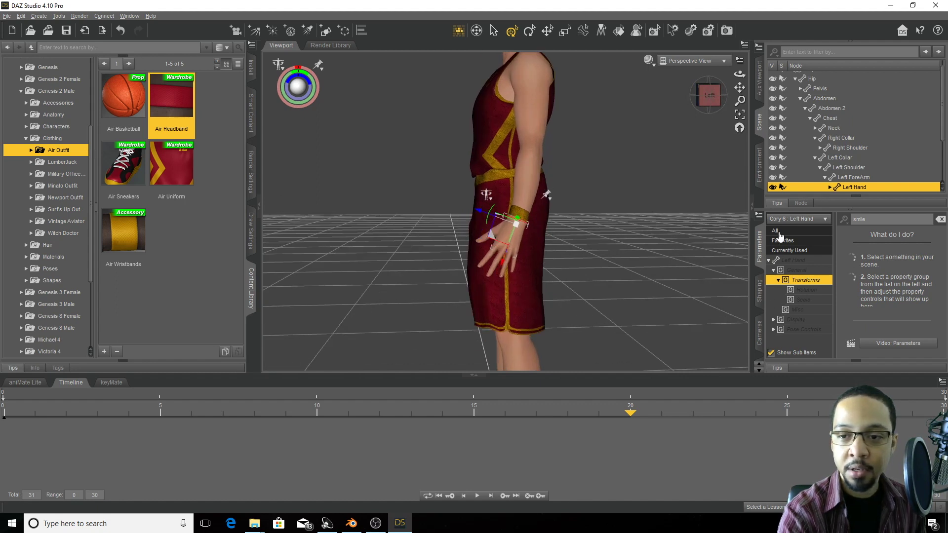
pyautogui.click(795, 260)
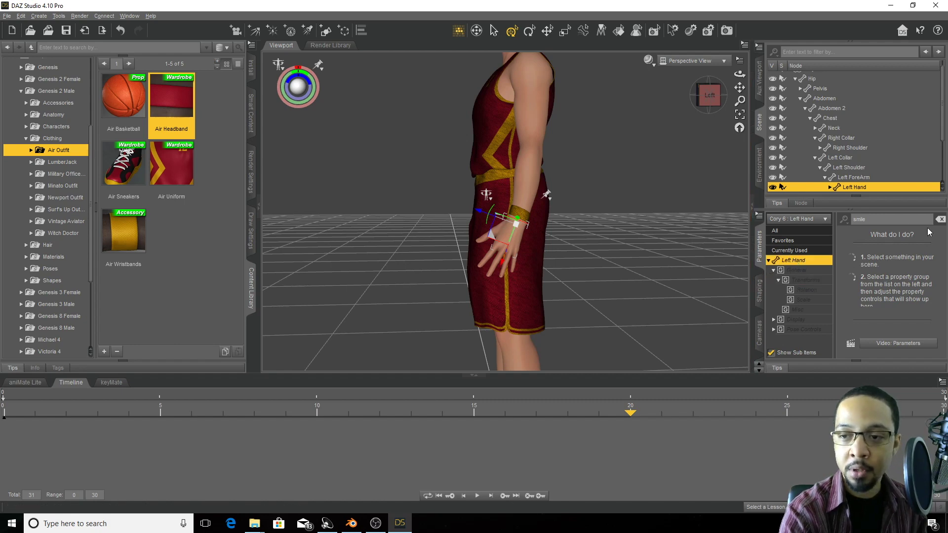
pyautogui.click(940, 219)
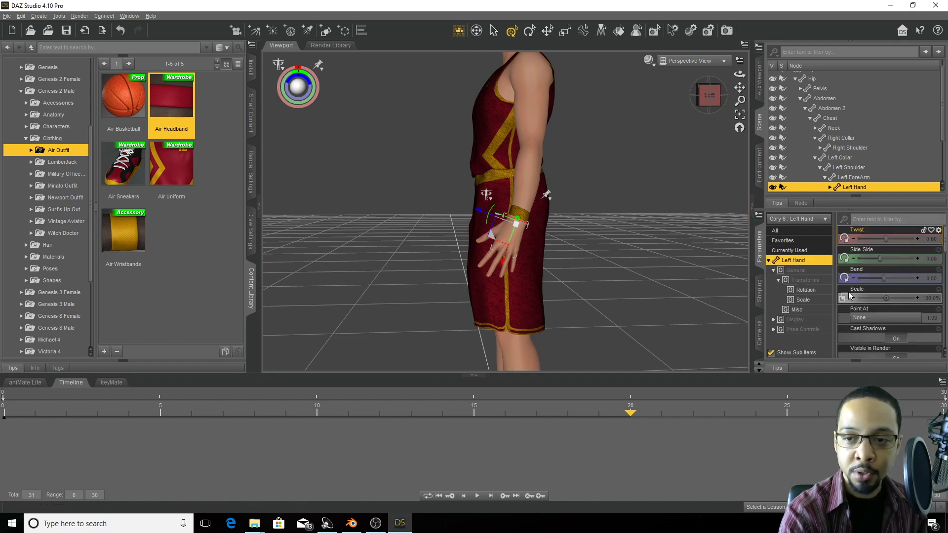
pyautogui.scroll(-10, 905, 263)
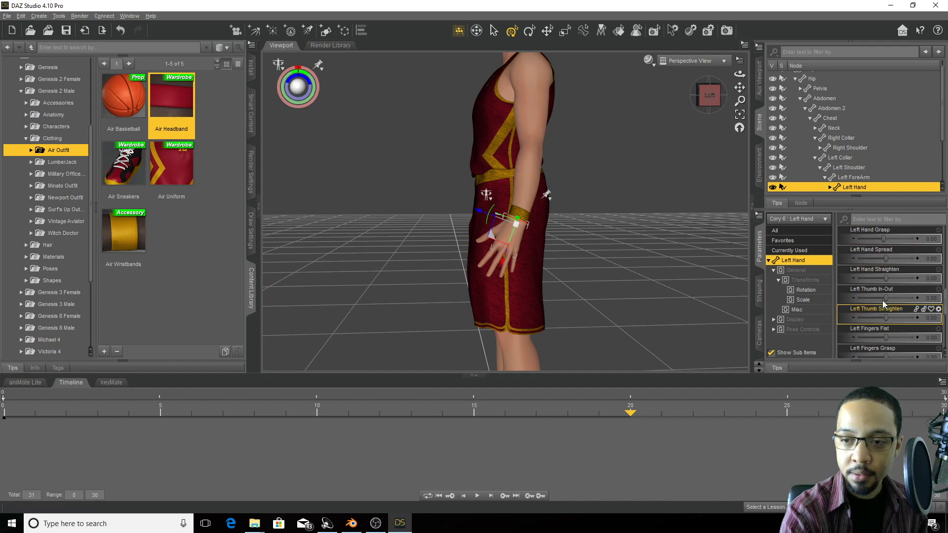
pyautogui.scroll(2, 882, 284)
pyautogui.scroll(1, 881, 285)
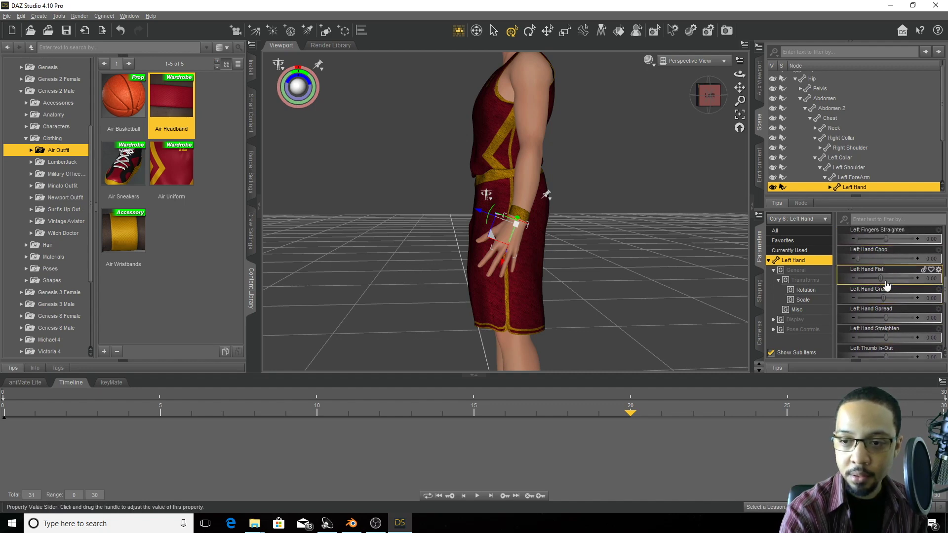
pyautogui.click(928, 278)
pyautogui.write('0.65')
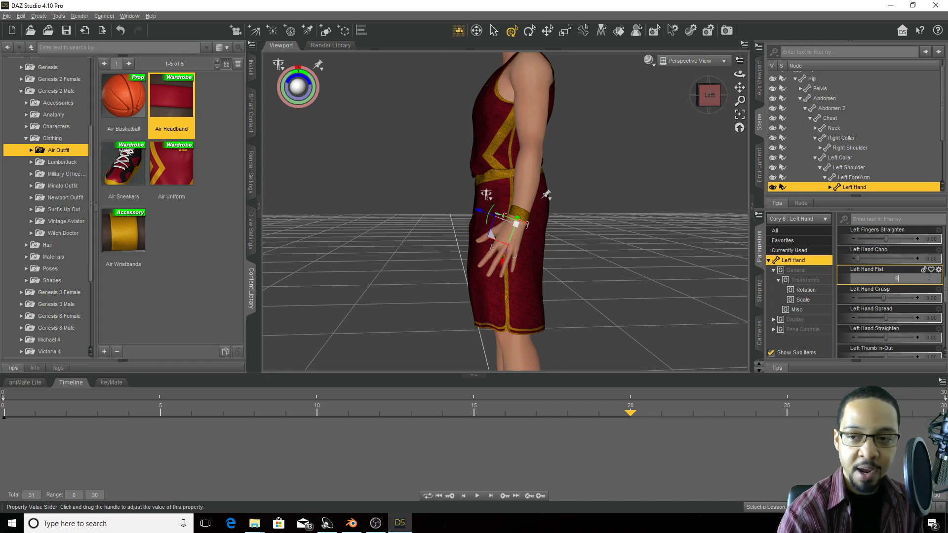
pyautogui.press('Return')
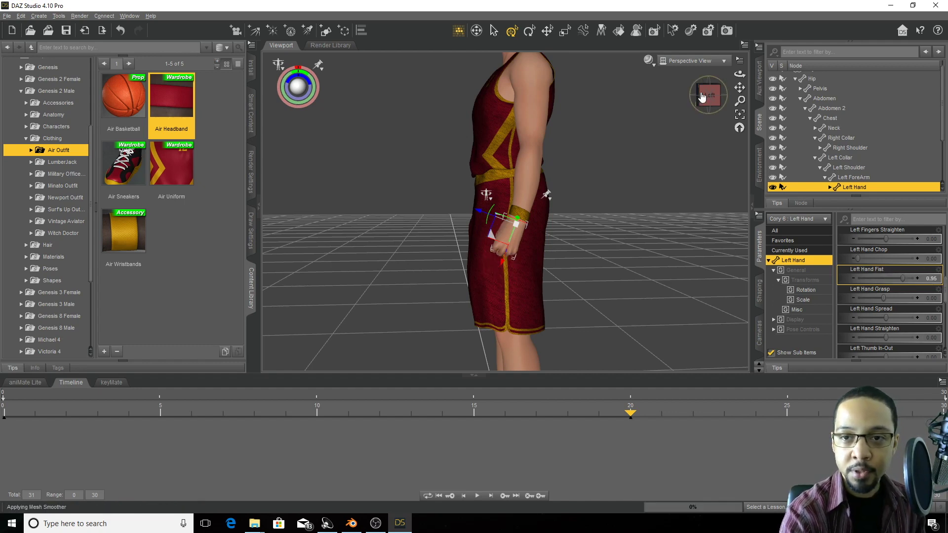
# Set Left Index Finger Bend to -0.95 so the index finger points out.
pyautogui.moveTo(709, 97); pyautogui.dragTo(716, 97)
pyautogui.click(697, 98)
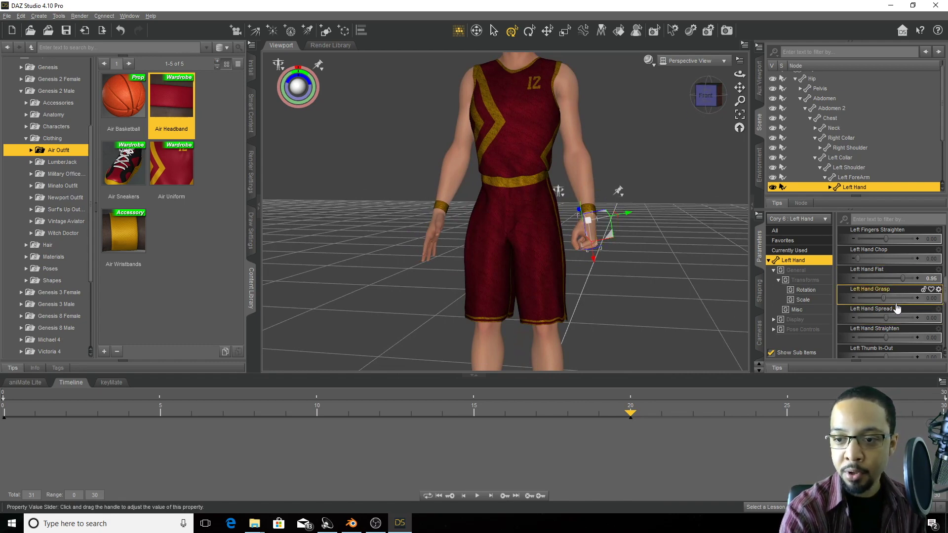
pyautogui.scroll(-1, 896, 306)
pyautogui.scroll(-5, 896, 309)
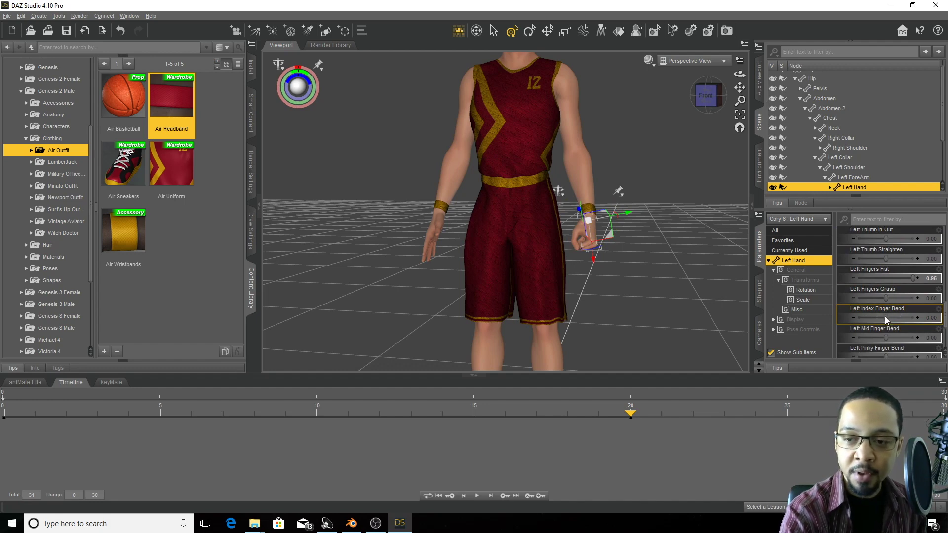
pyautogui.moveTo(885, 318)
pyautogui.mouseDown()
pyautogui.moveTo(920, 317)
pyautogui.moveTo(886, 317)
pyautogui.mouseUp()
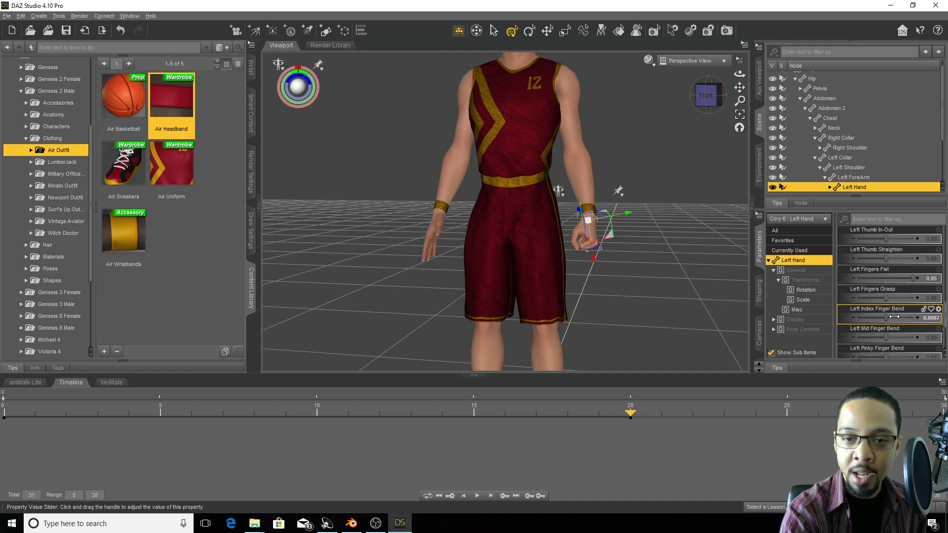
pyautogui.moveTo(894, 317); pyautogui.dragTo(860, 319)
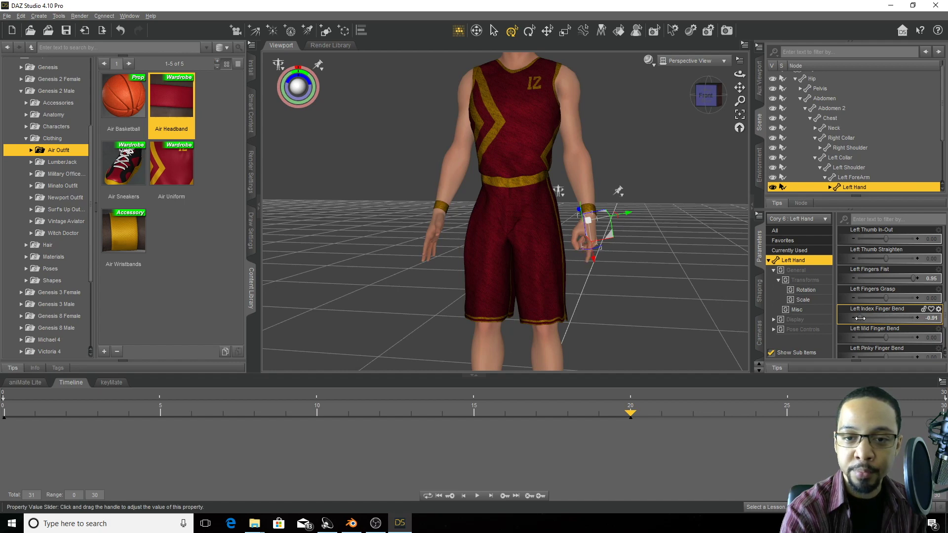
pyautogui.click(927, 317)
pyautogui.write('-')
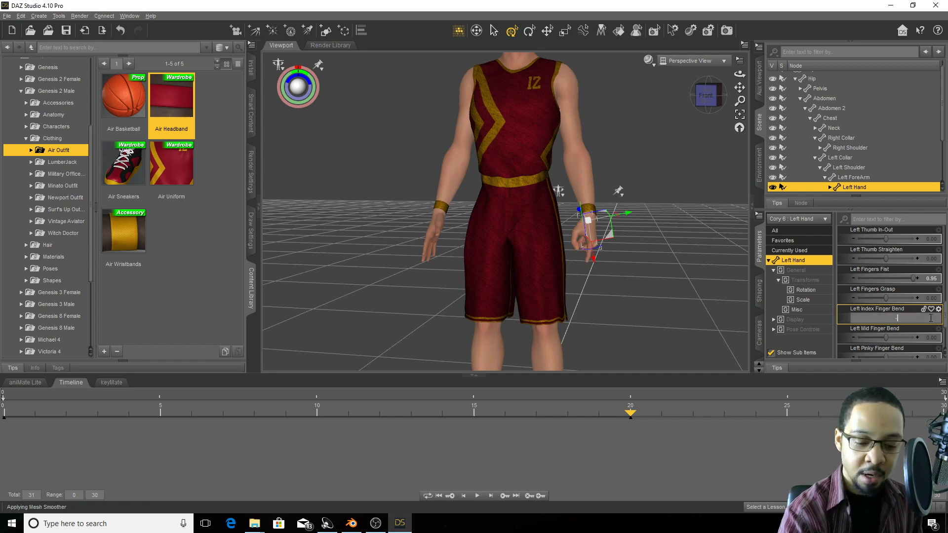
pyautogui.write('0.95')
pyautogui.press('Return')
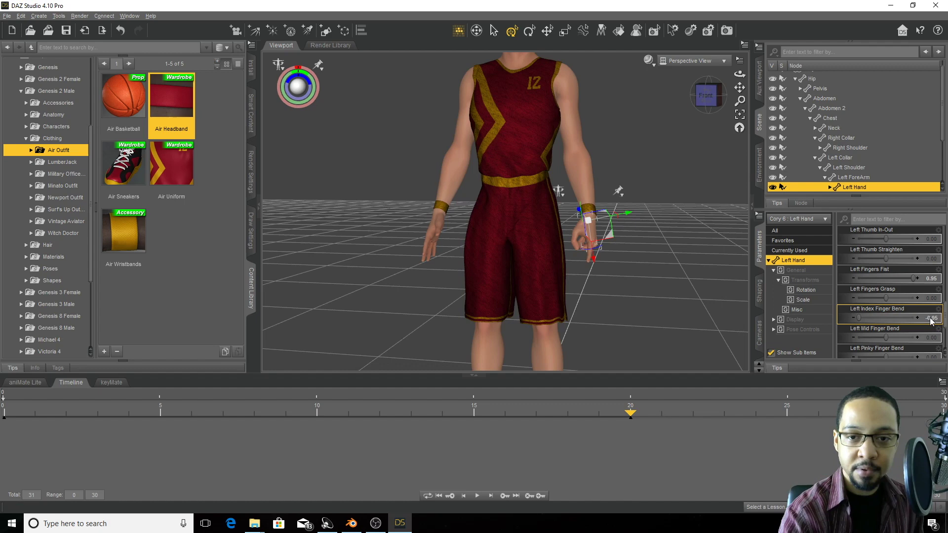
# From the left view, rotate the left shoulder so the arm reaches straight forward.
pyautogui.click(710, 95)
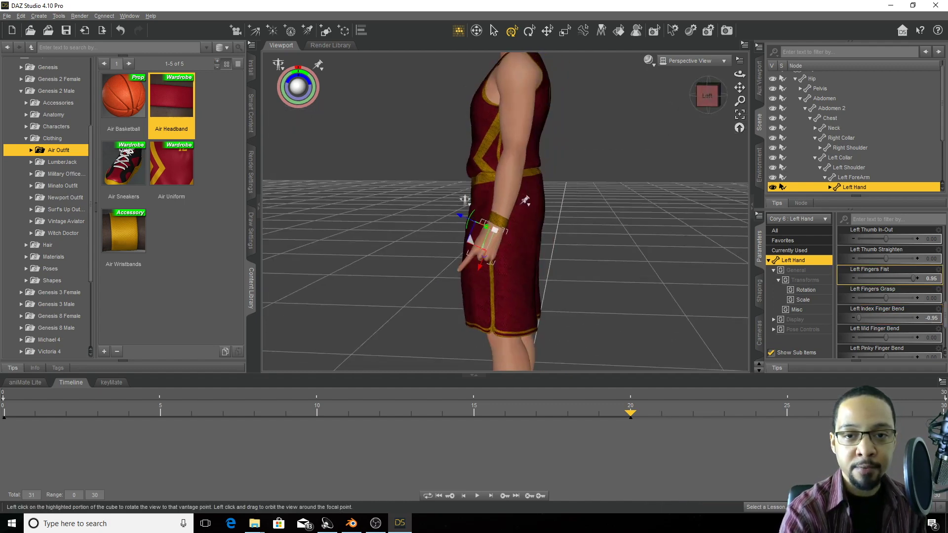
pyautogui.click(511, 132)
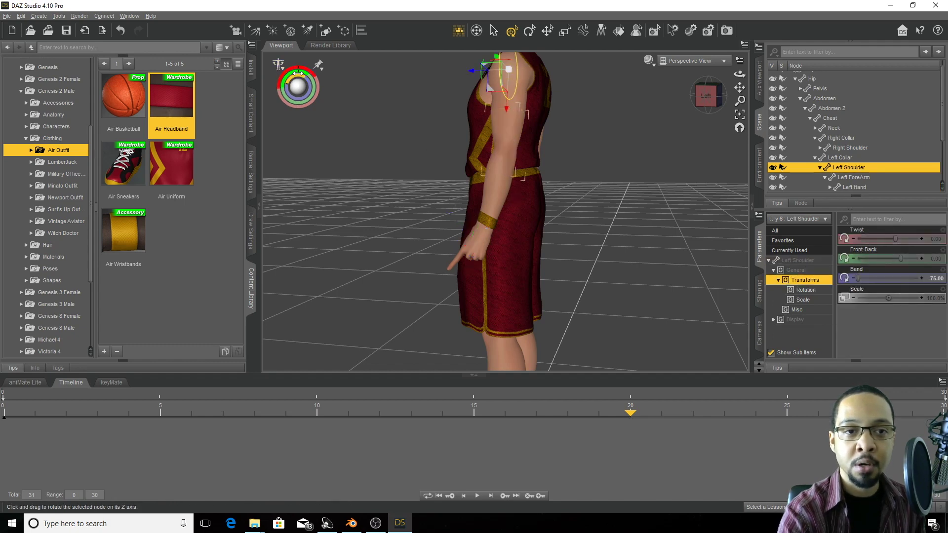
pyautogui.moveTo(535, 74); pyautogui.dragTo(326, 73)
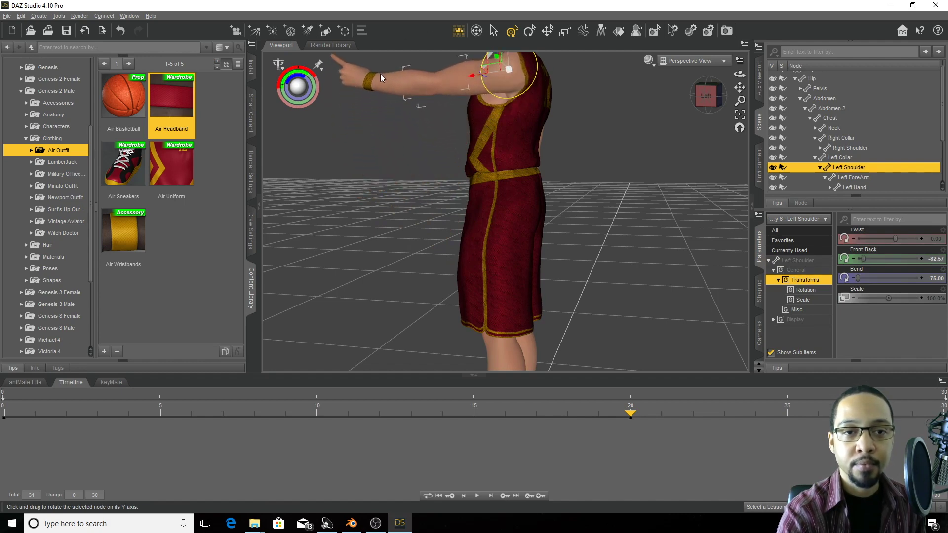
# Angle the left hand inward with a Side-Side rotation of 26.08.
pyautogui.click(353, 81)
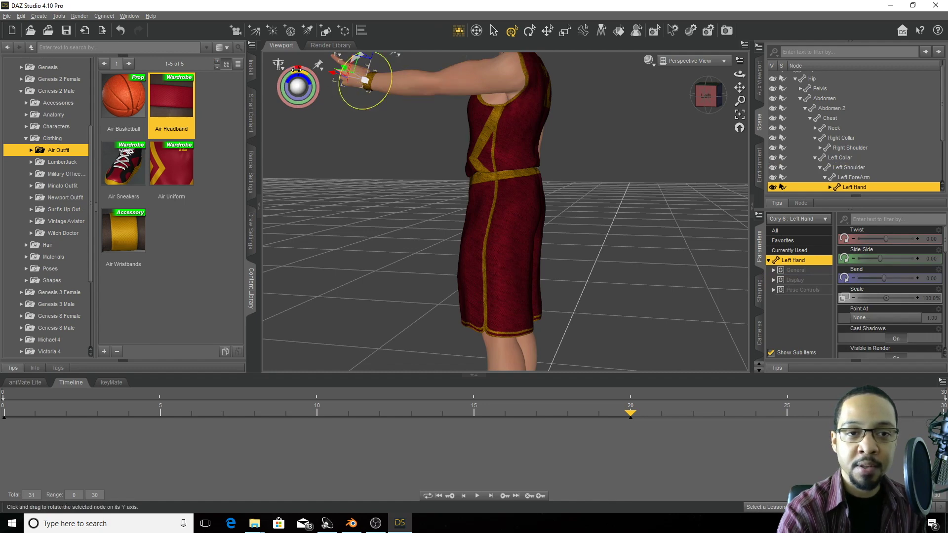
pyautogui.moveTo(335, 72)
pyautogui.mouseDown()
pyautogui.moveTo(346, 69)
pyautogui.moveTo(327, 78)
pyautogui.mouseUp()
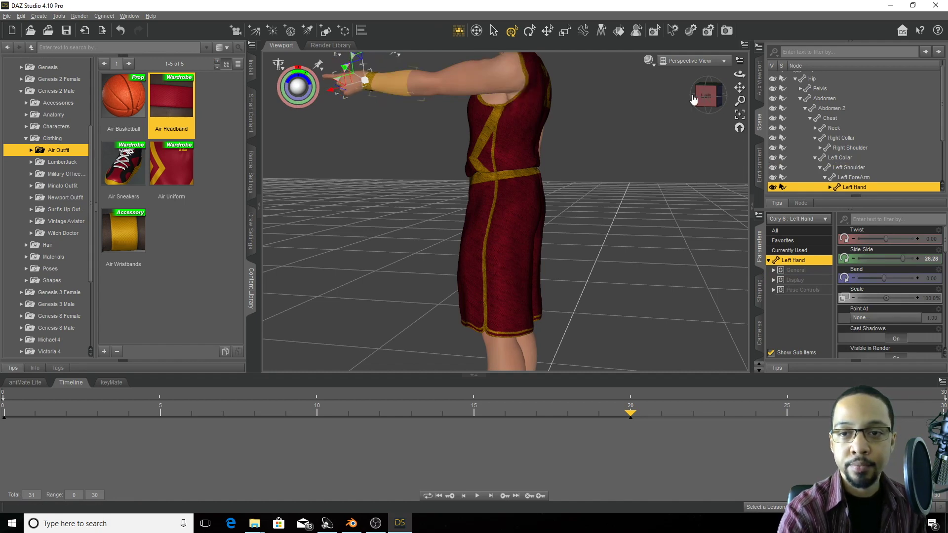
pyautogui.moveTo(706, 95); pyautogui.dragTo(625, 107)
pyautogui.scroll(-10, 625, 107)
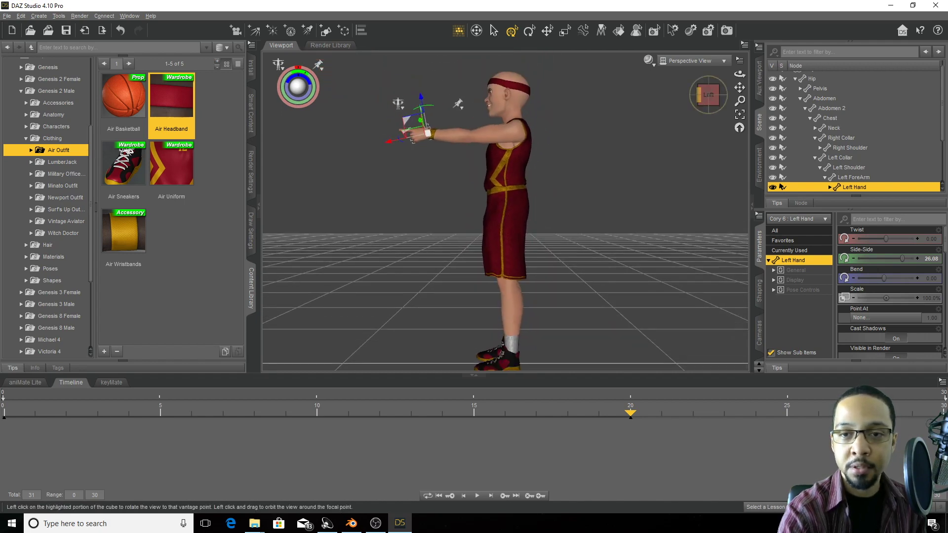
pyautogui.click(703, 99)
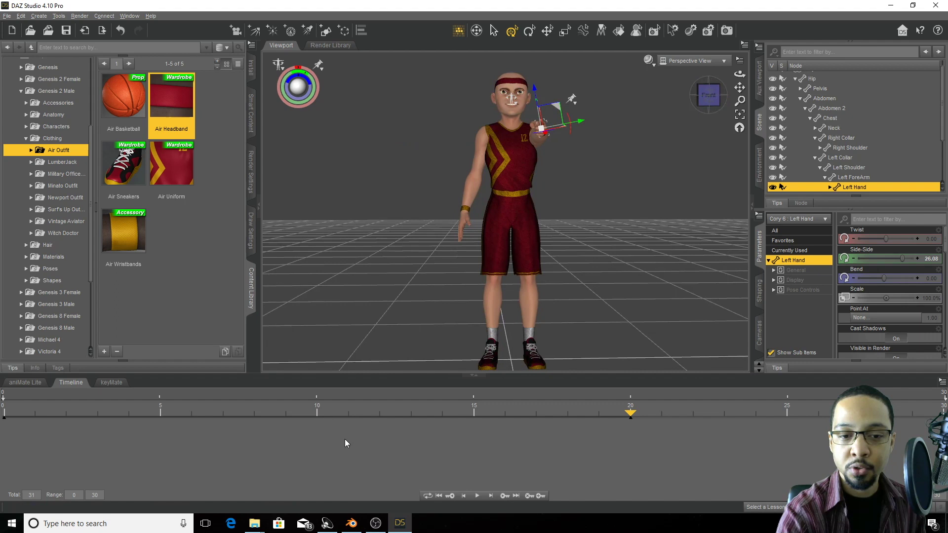
pyautogui.moveTo(397, 406); pyautogui.dragTo(2, 377)
pyautogui.click(371, 177)
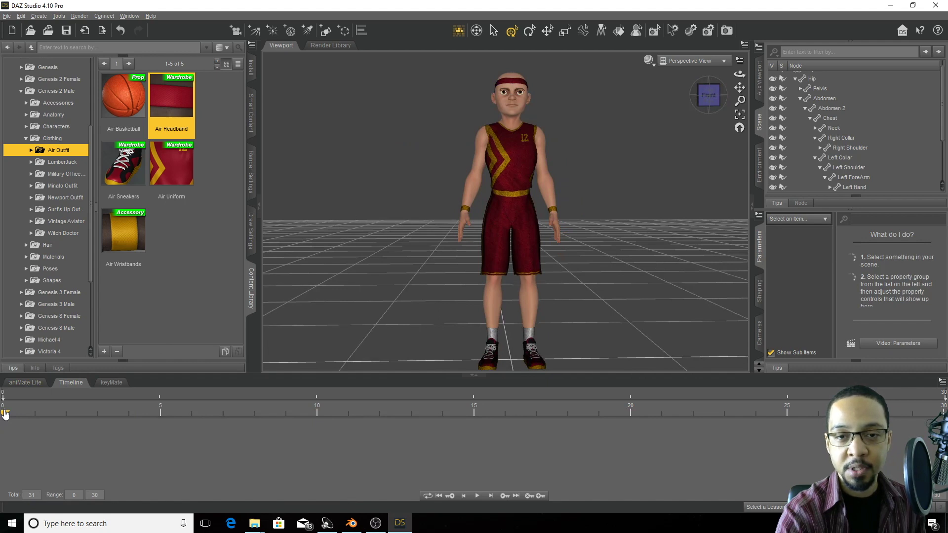
pyautogui.moveTo(5, 414); pyautogui.dragTo(693, 395)
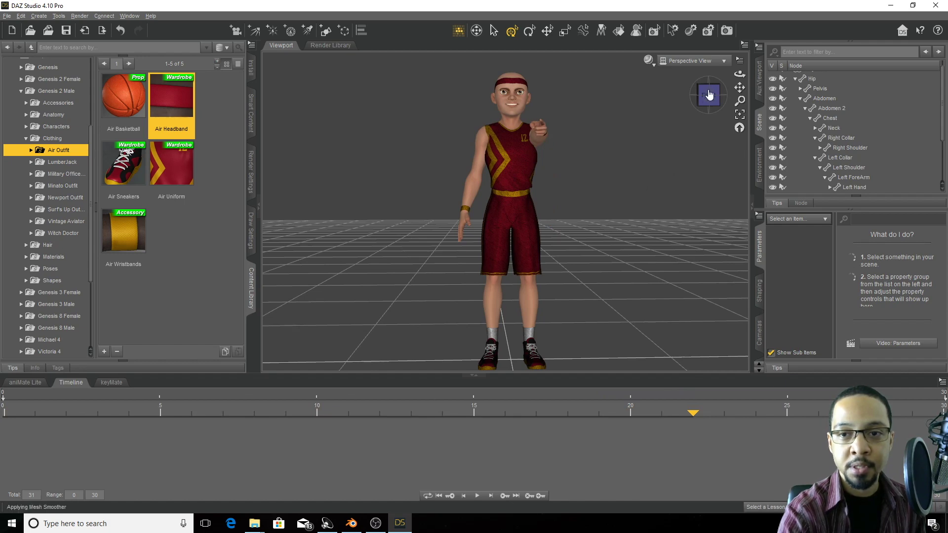
pyautogui.moveTo(711, 94); pyautogui.dragTo(407, 255)
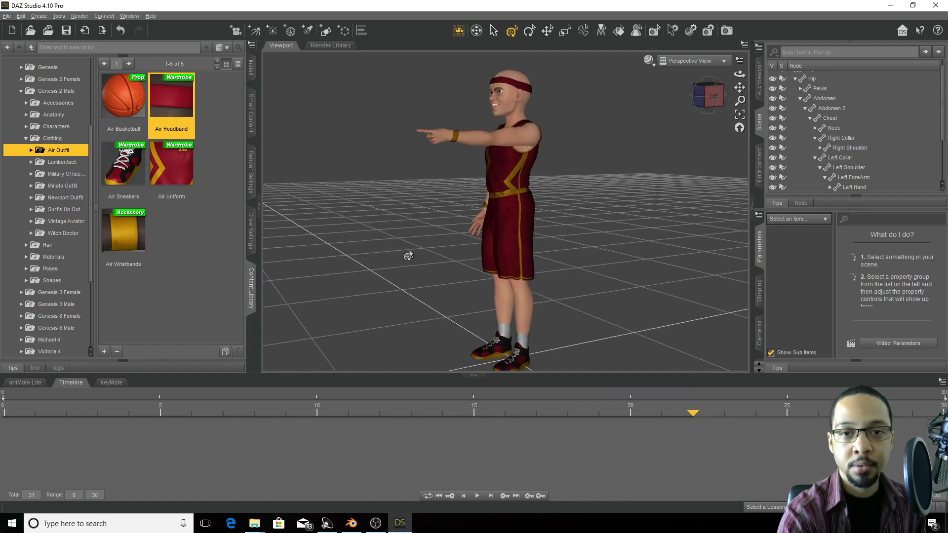
# Export the scene as an Autodesk FBX file named BballPoint on the Desktop.
pyautogui.click(6, 16)
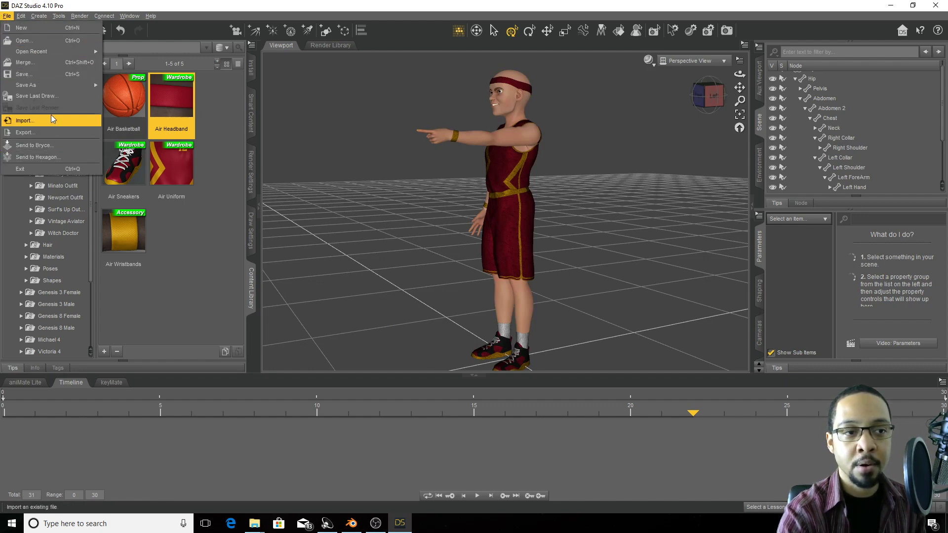
pyautogui.click(22, 132)
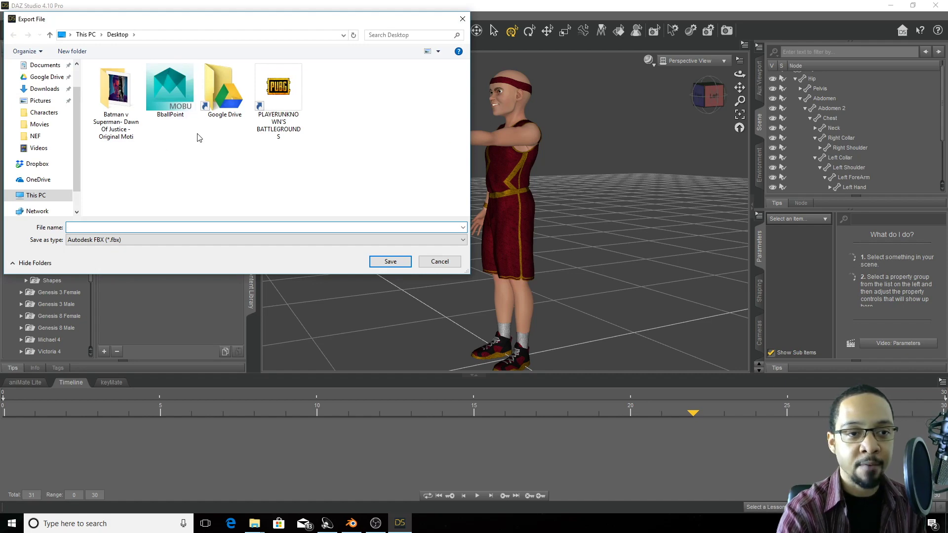
pyautogui.click(172, 83)
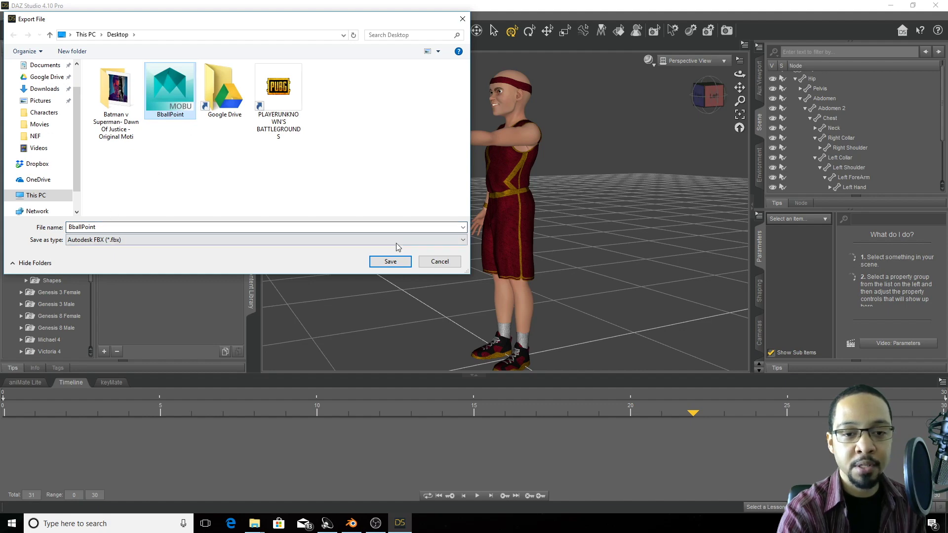
pyautogui.click(398, 263)
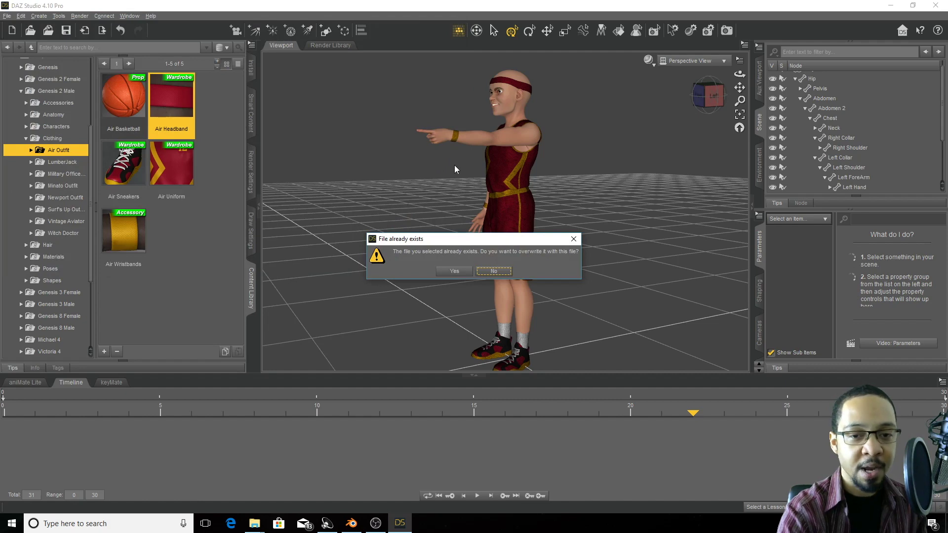
# Overwrite BballPoint as FBX 2014 binary with selected items, morphs, embedded textures and merged clothing.
pyautogui.click(450, 271)
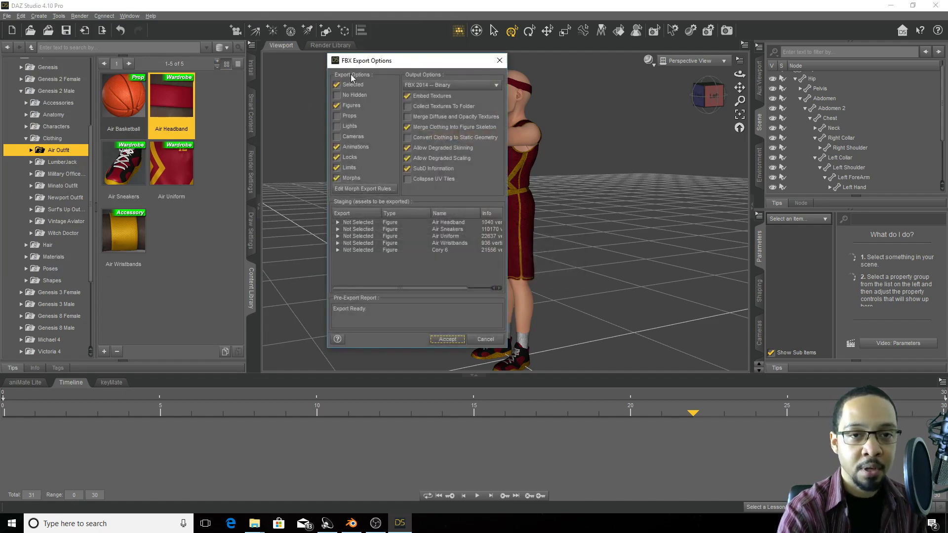
pyautogui.click(369, 87)
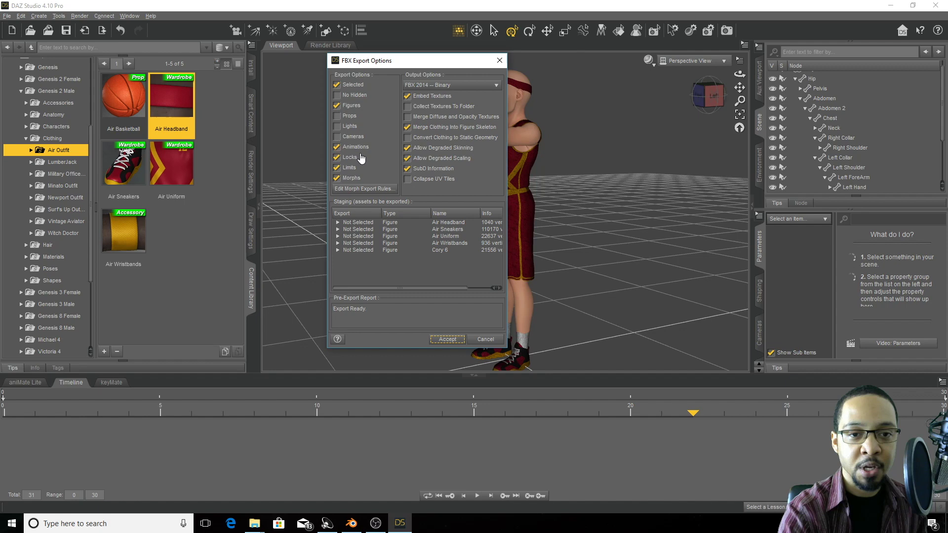
pyautogui.click(353, 179)
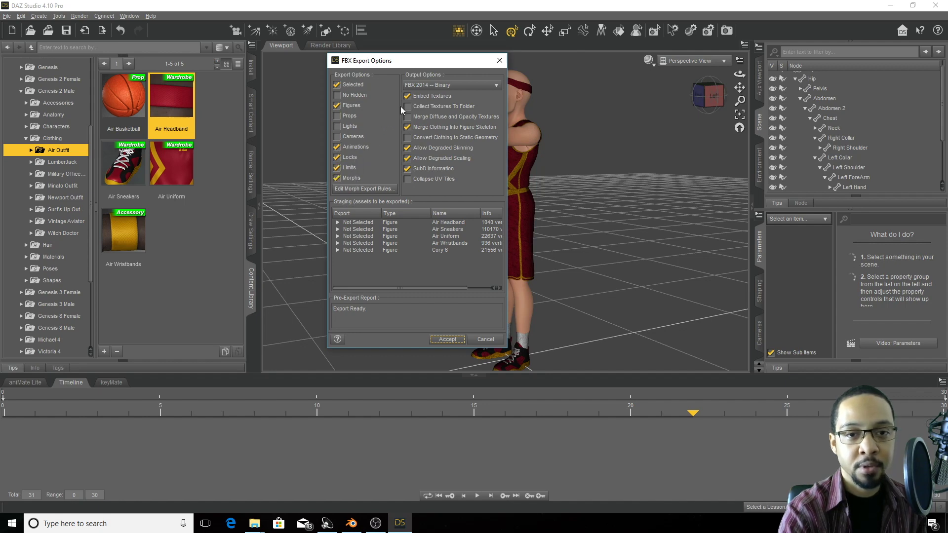
pyautogui.click(440, 97)
pyautogui.click(434, 96)
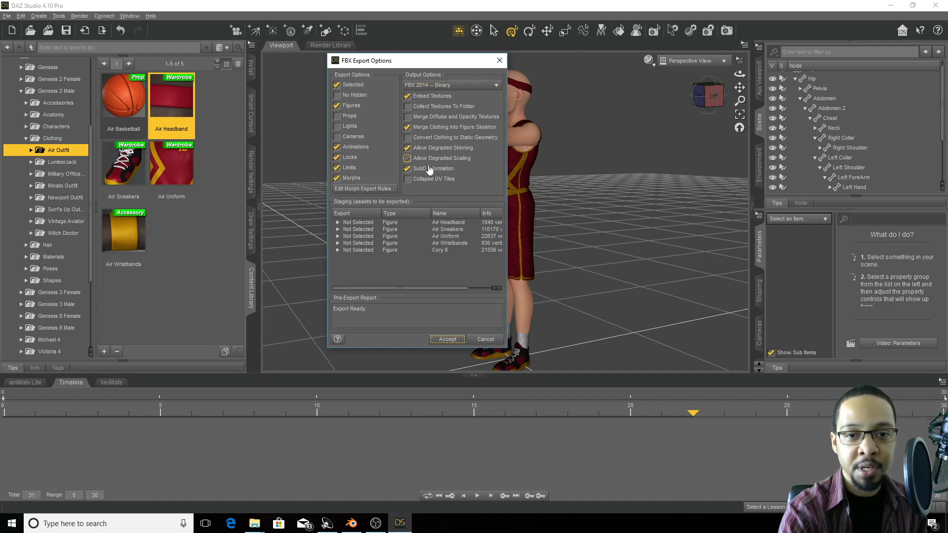
pyautogui.click(429, 96)
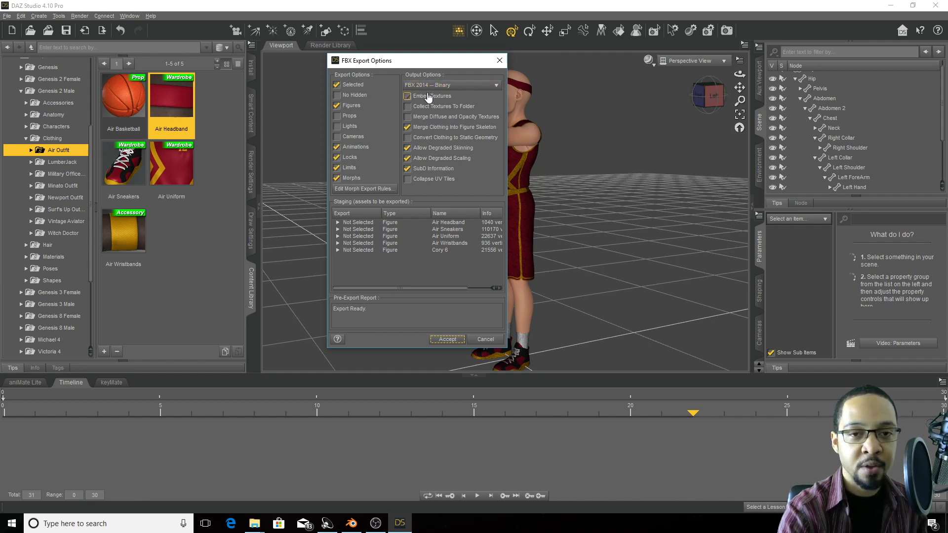
pyautogui.click(429, 97)
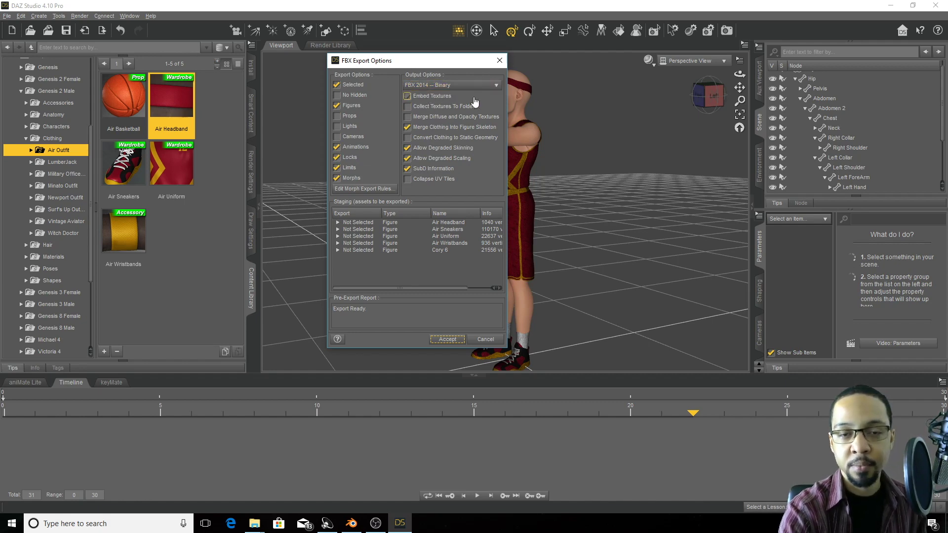
pyautogui.click(471, 127)
pyautogui.press('space')
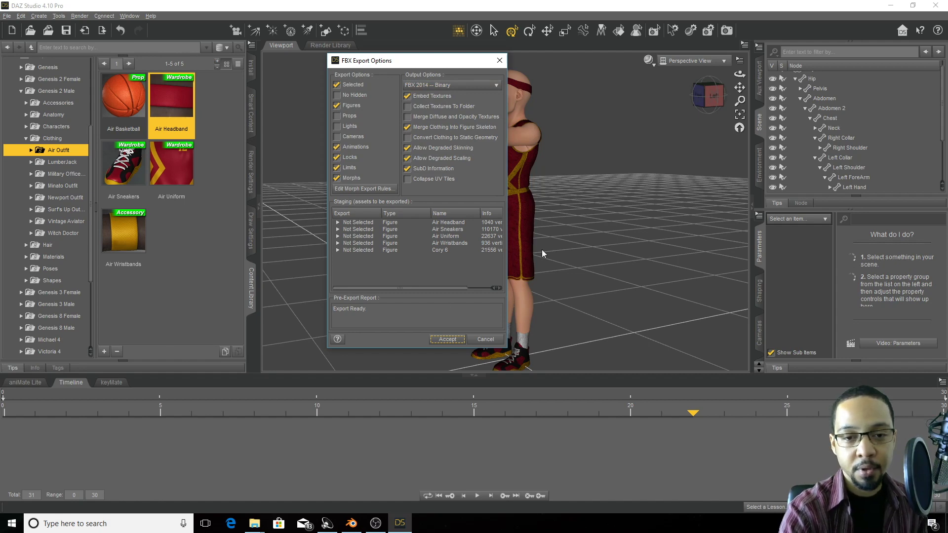
pyautogui.click(448, 163)
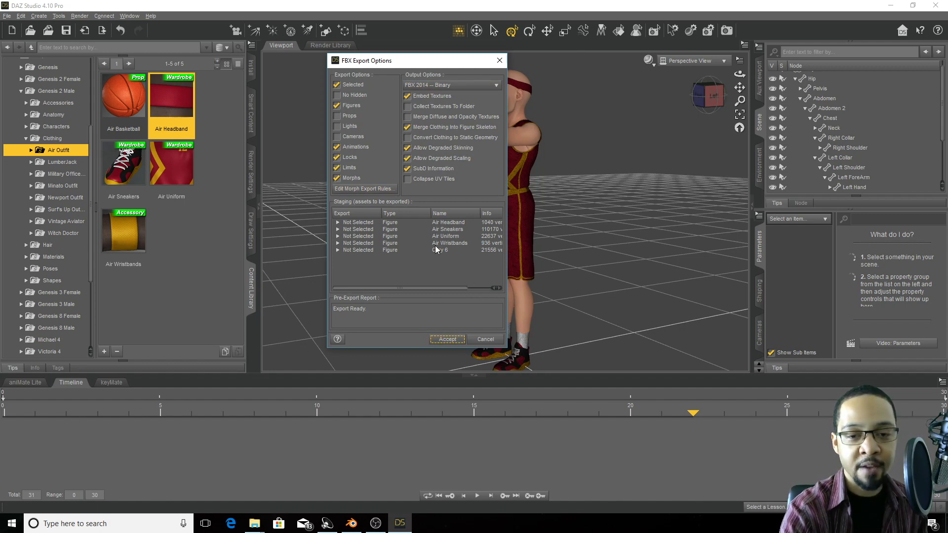
pyautogui.click(482, 339)
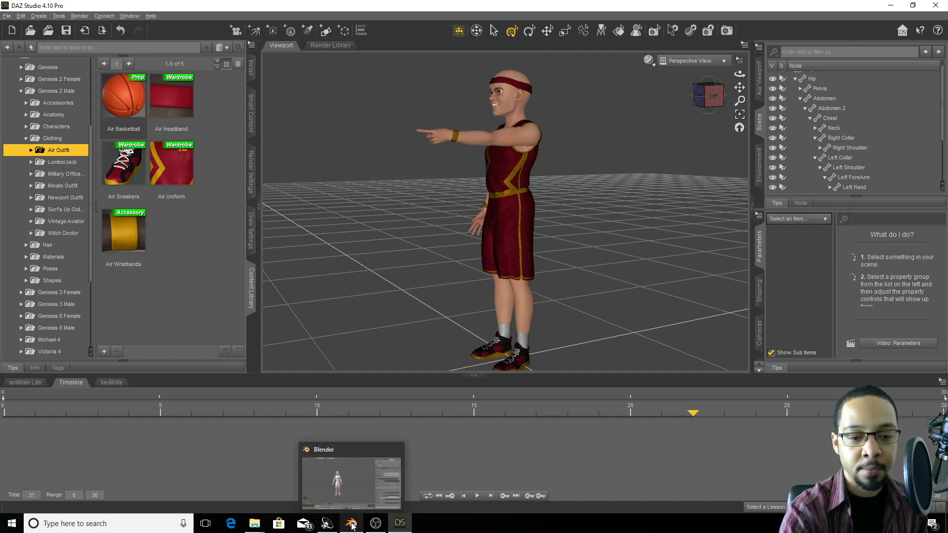
# In Blender, import BballPoint.fbx from the Desktop after reviewing the main and armature options.
pyautogui.click(352, 524)
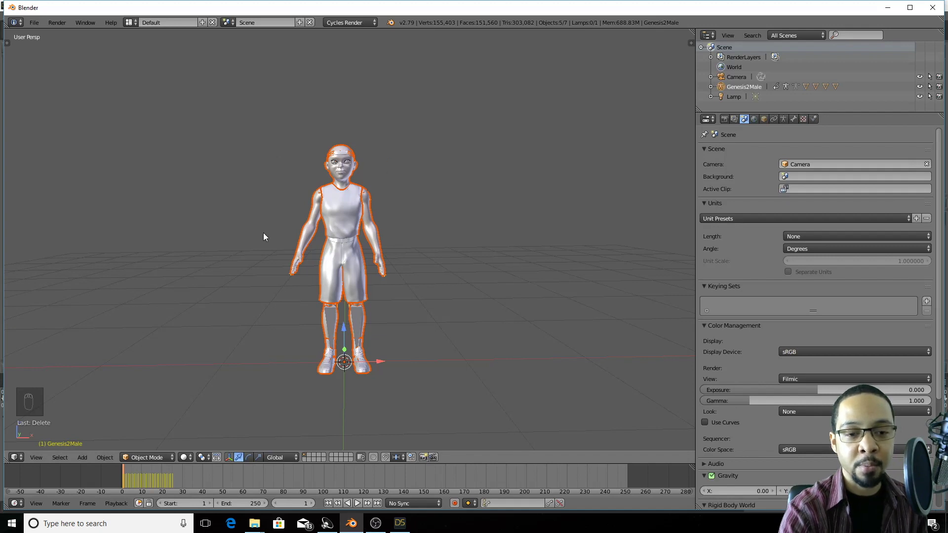
pyautogui.click(35, 23)
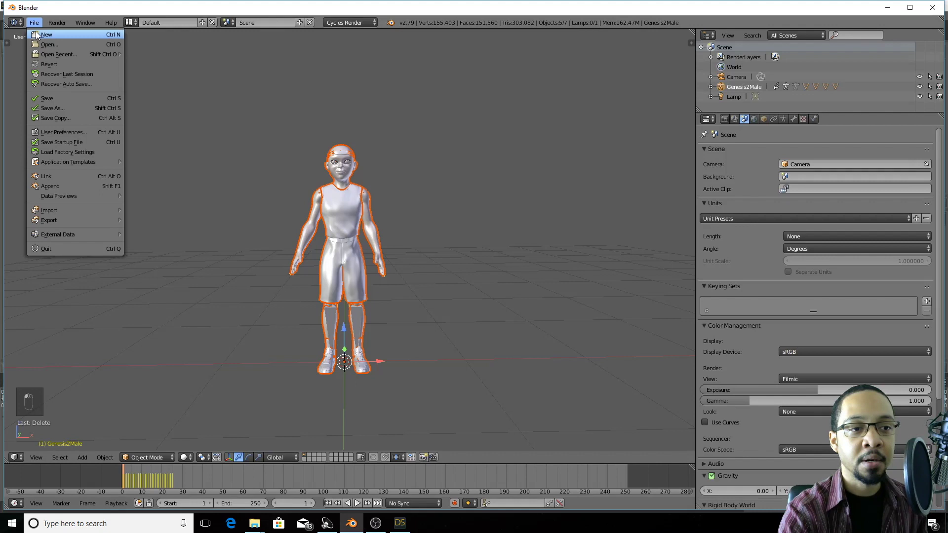
pyautogui.moveTo(37, 200)
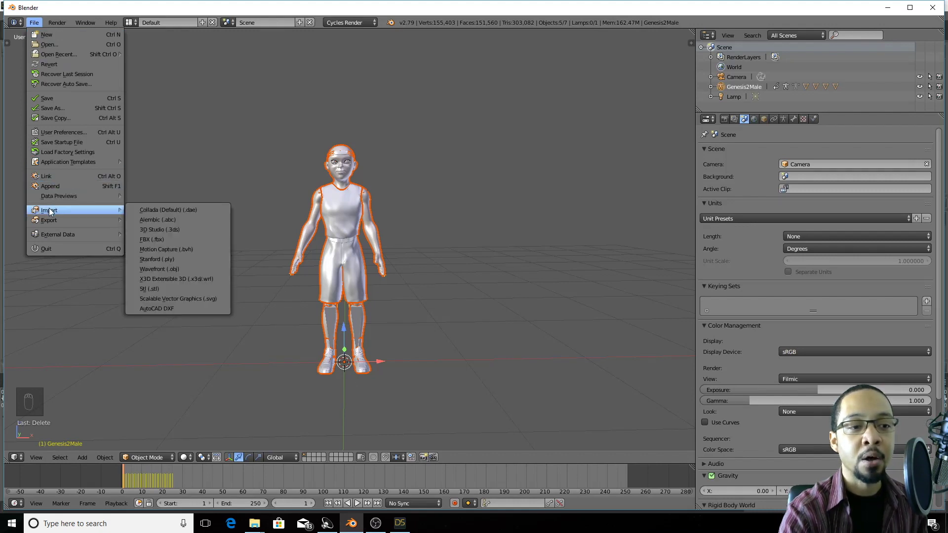
pyautogui.click(200, 239)
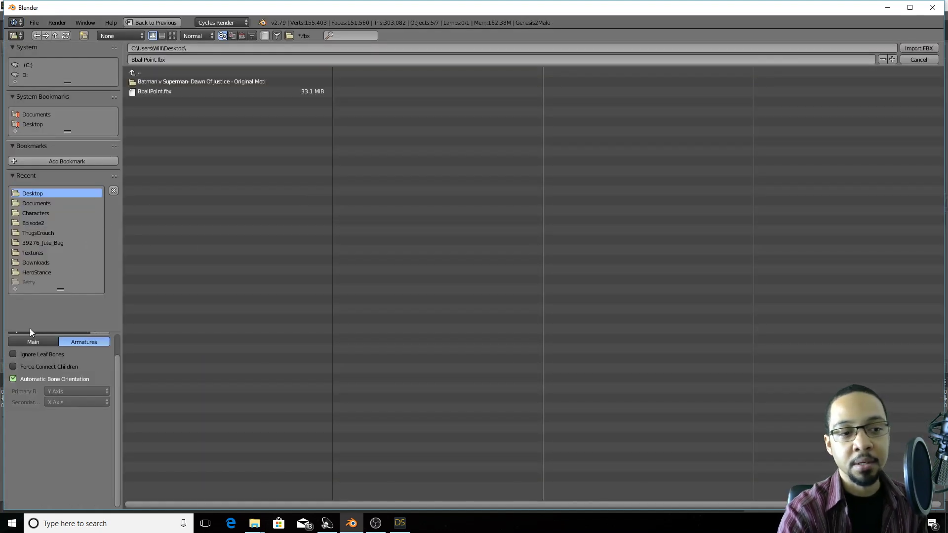
pyautogui.click(25, 342)
pyautogui.scroll(2, 70, 345)
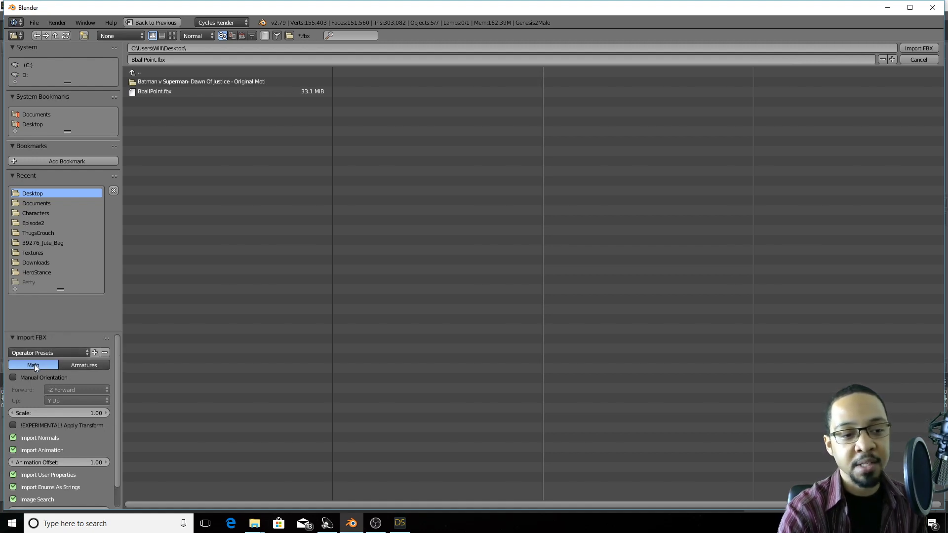
pyautogui.scroll(-1, 37, 370)
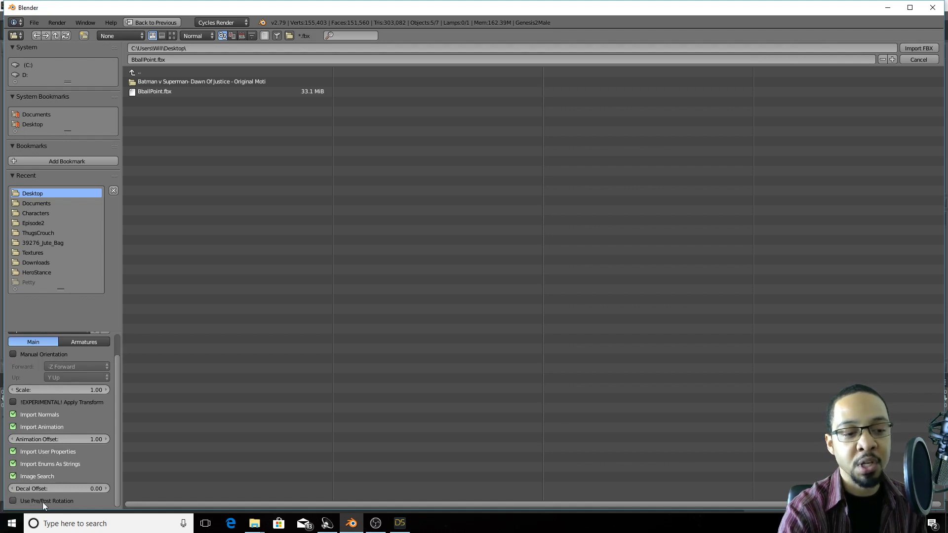
pyautogui.click(92, 341)
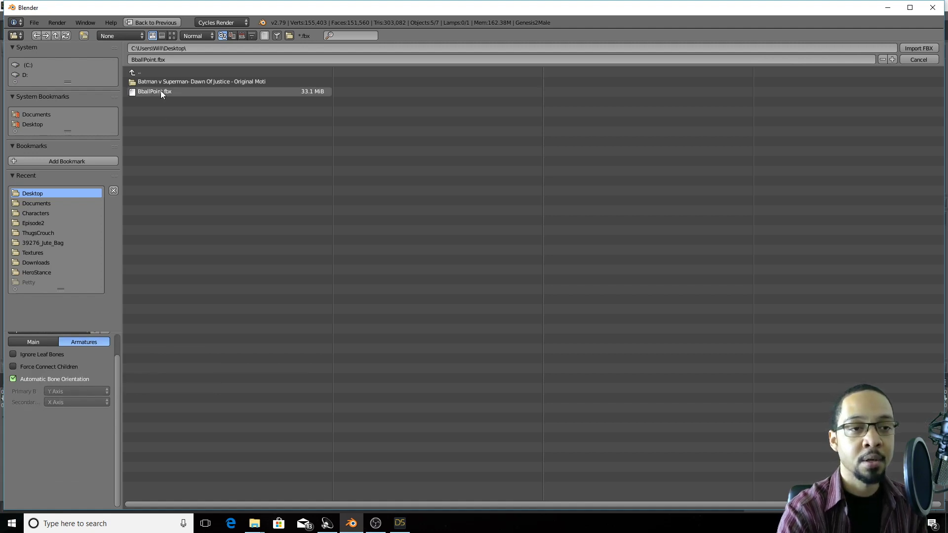
pyautogui.click(918, 60)
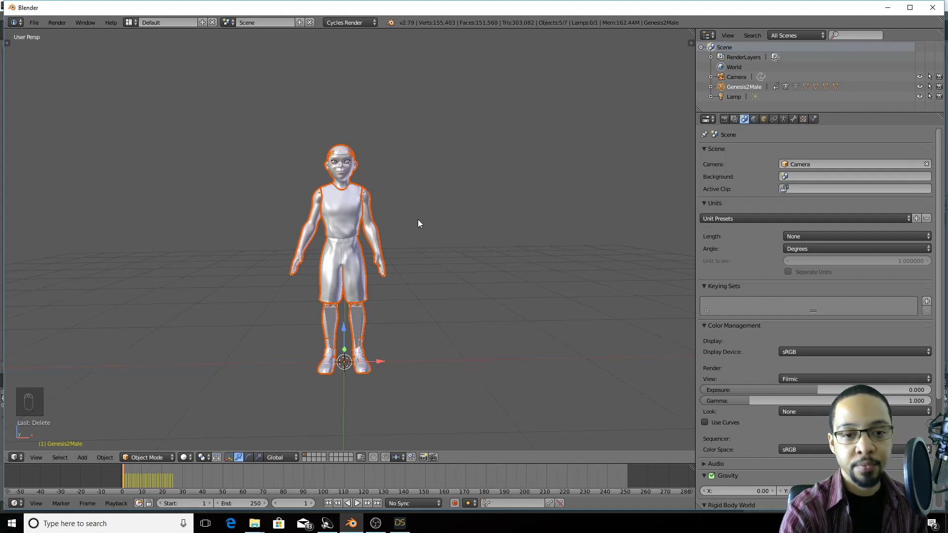
# Play the animation with Alt+A, stop at frame 36, and orbit close around the hand.
pyautogui.scroll(2, 417, 223)
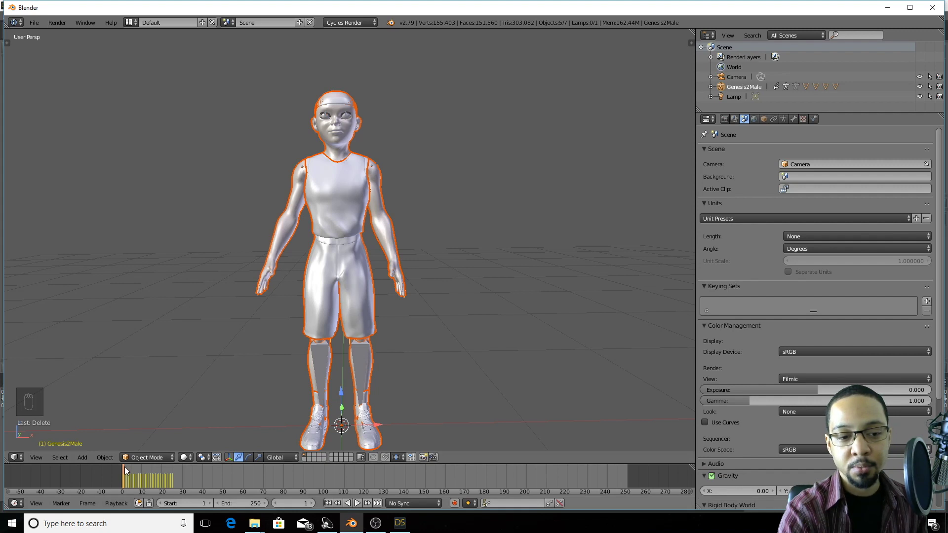
pyautogui.hotkey('alt', 'a')
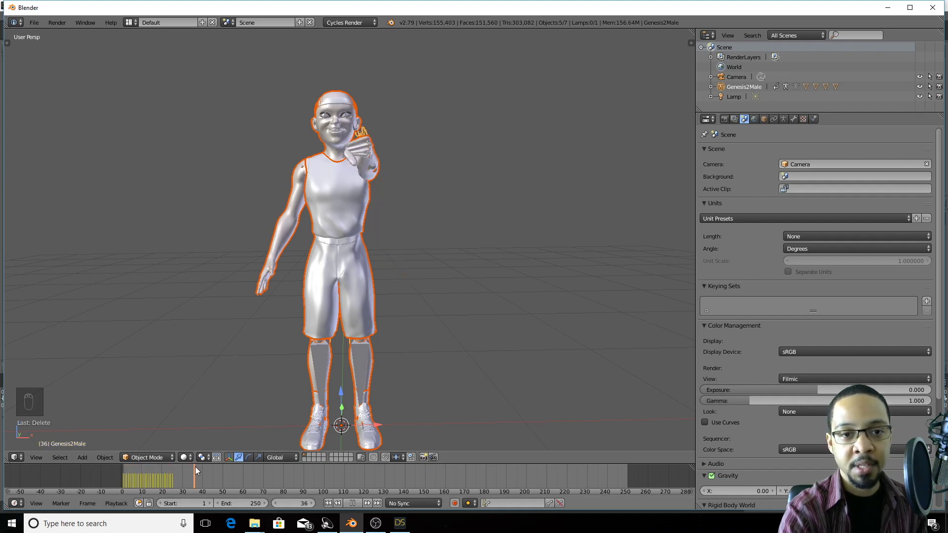
pyautogui.hotkey('alt', 'a')
pyautogui.moveTo(429, 172); pyautogui.dragTo(452, 239, button='middle')
pyautogui.scroll(3, 451, 238)
pyautogui.scroll(4, 389, 174)
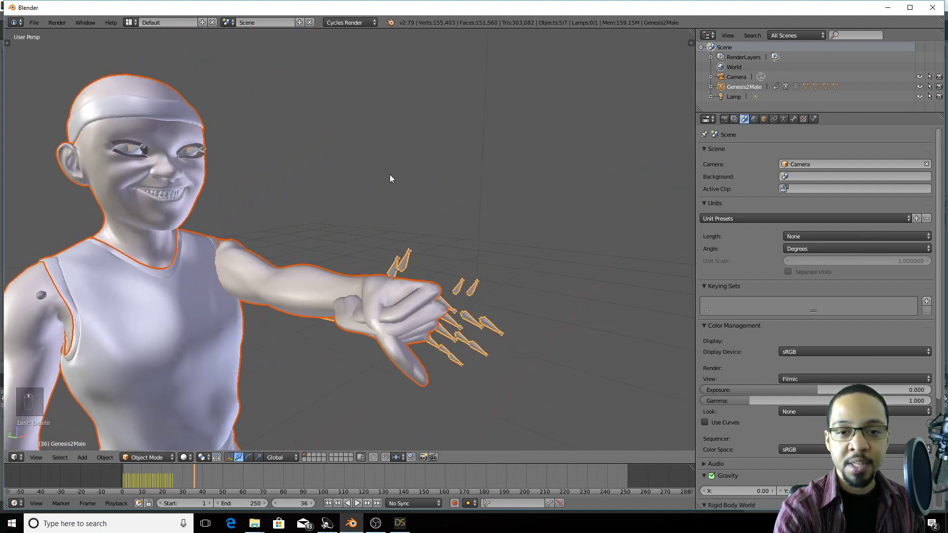
pyautogui.moveTo(389, 175); pyautogui.dragTo(420, 177, button='middle')
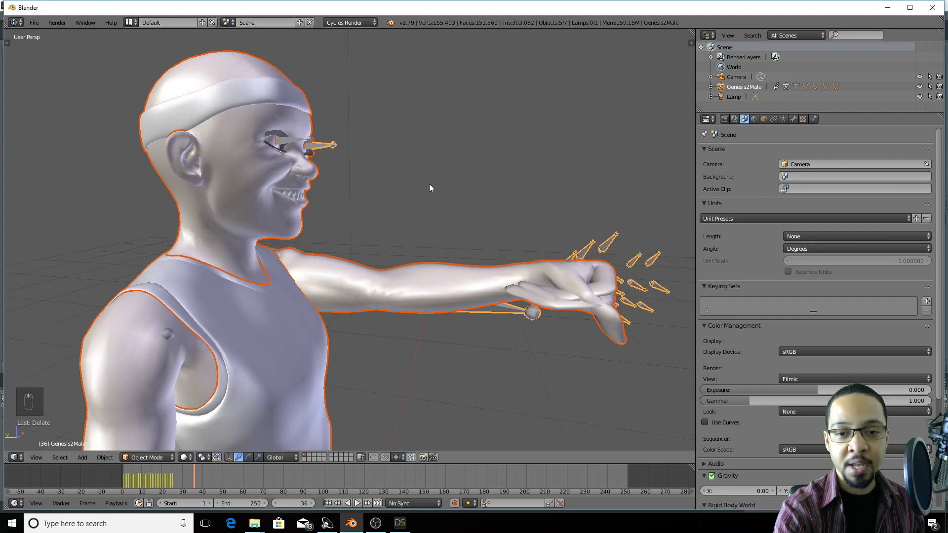
pyautogui.moveTo(444, 212); pyautogui.dragTo(405, 206, button='middle')
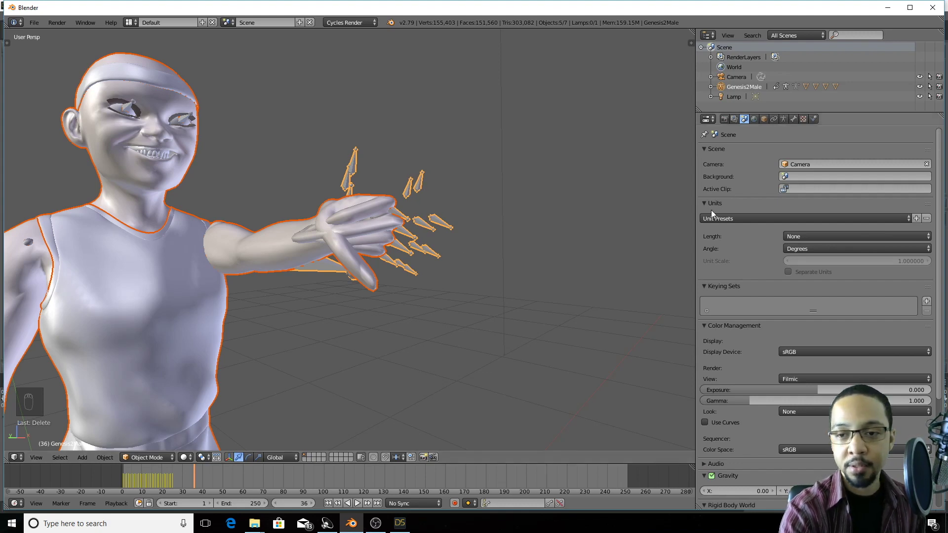
# Select the Genesis2Male body mesh and browse its shape keys, ending on lHand_CTRLlHandFist.
pyautogui.rightClick(265, 242)
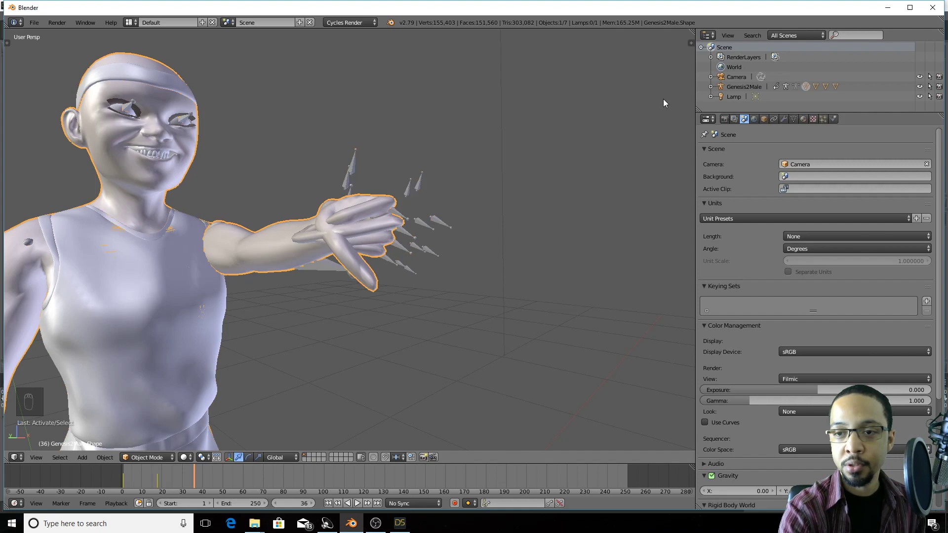
pyautogui.click(793, 118)
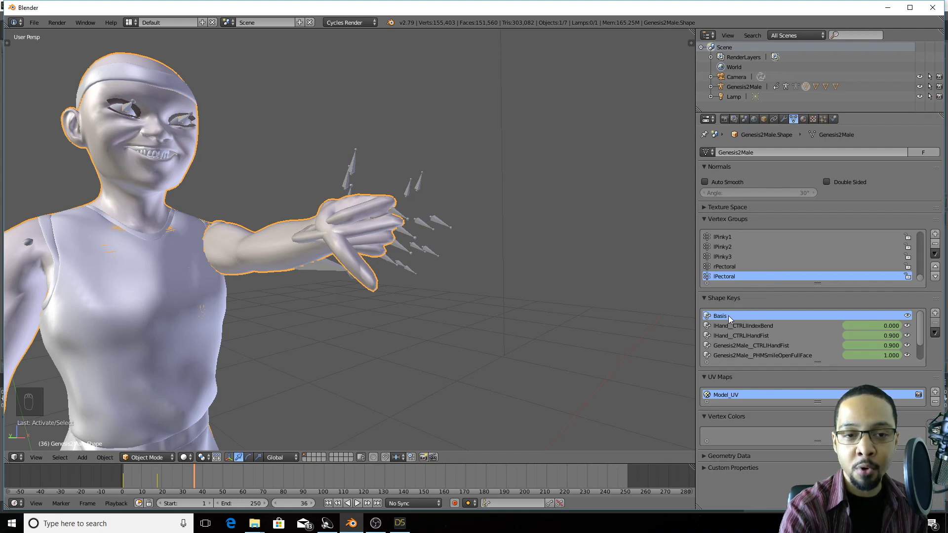
pyautogui.click(756, 324)
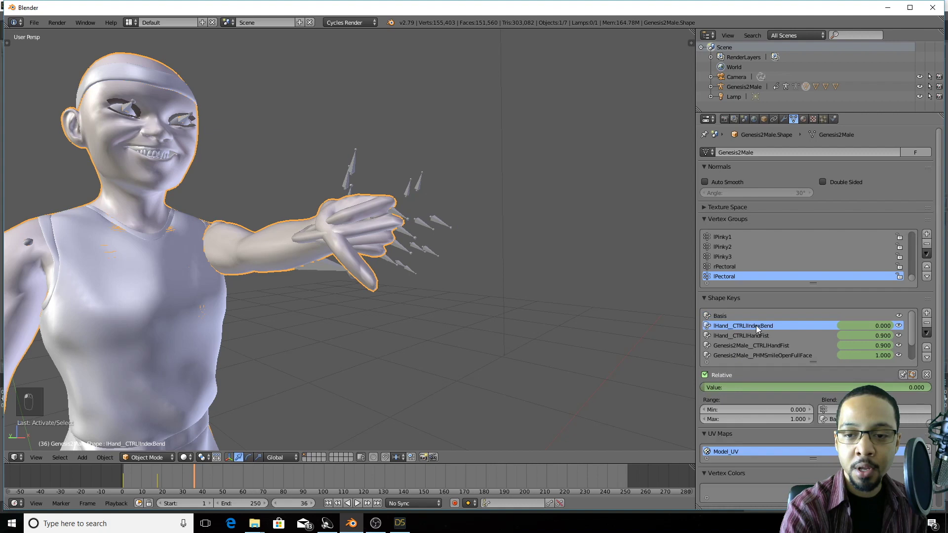
pyautogui.scroll(-1, 756, 324)
pyautogui.scroll(-1, 758, 336)
pyautogui.click(758, 355)
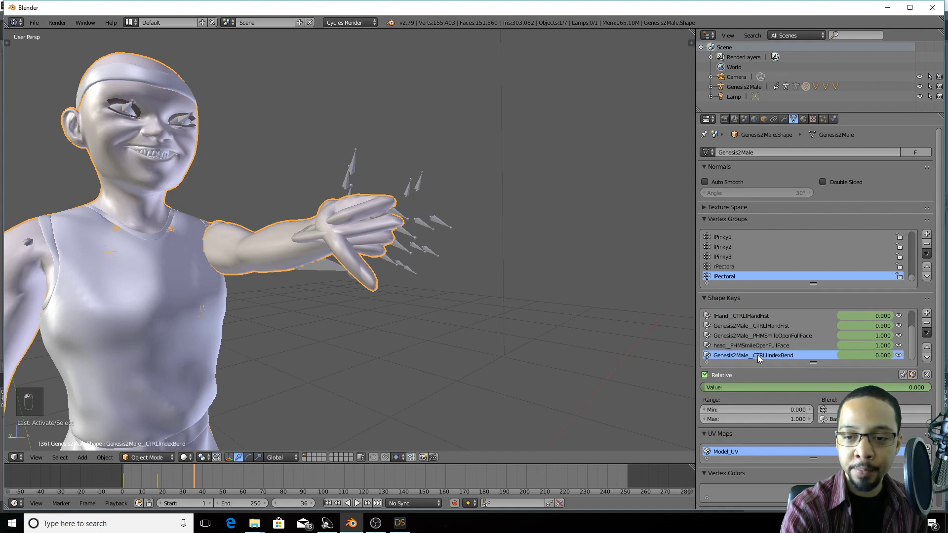
pyautogui.click(767, 336)
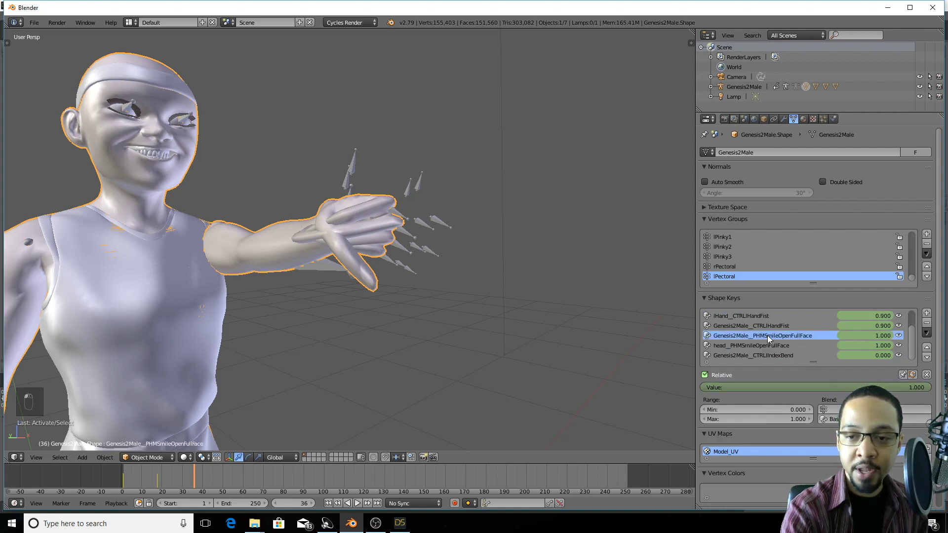
pyautogui.click(769, 347)
pyautogui.scroll(2, 765, 336)
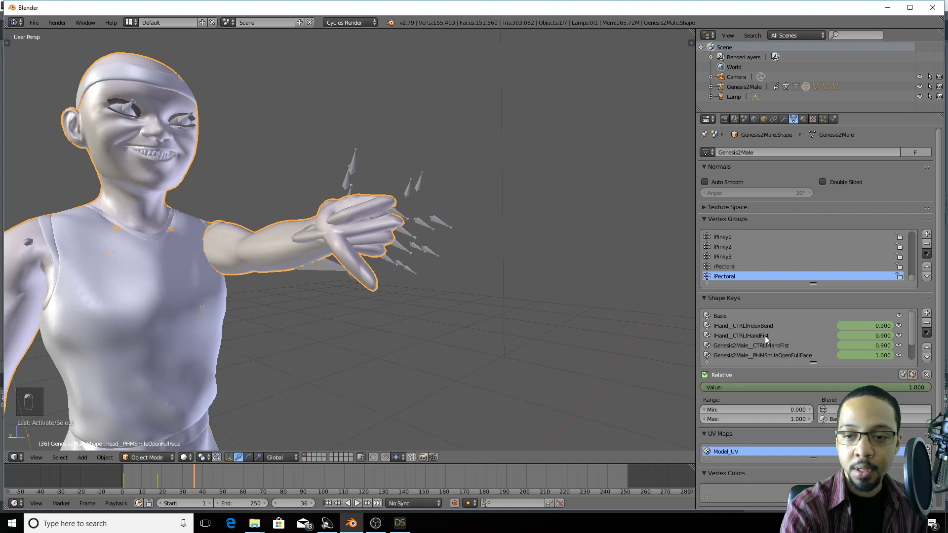
pyautogui.click(766, 335)
pyautogui.click(768, 346)
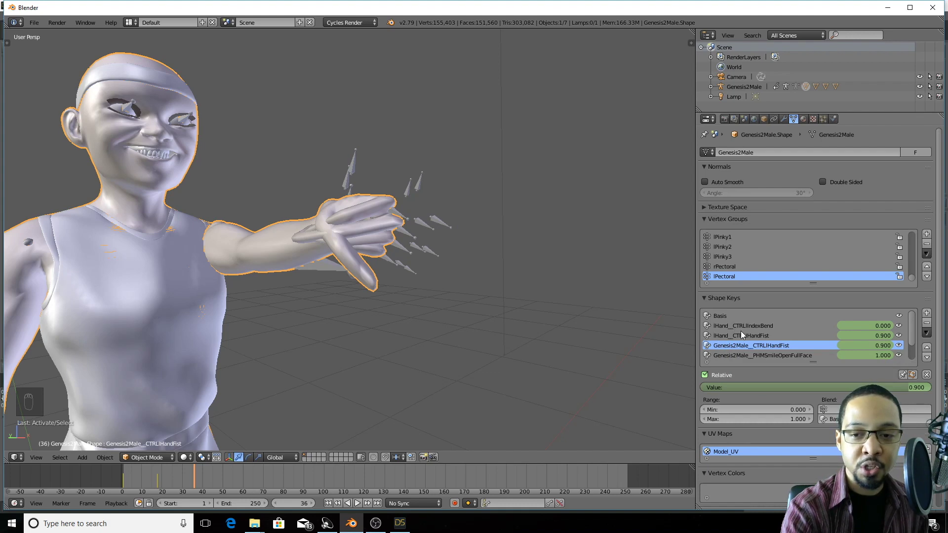
pyautogui.click(754, 336)
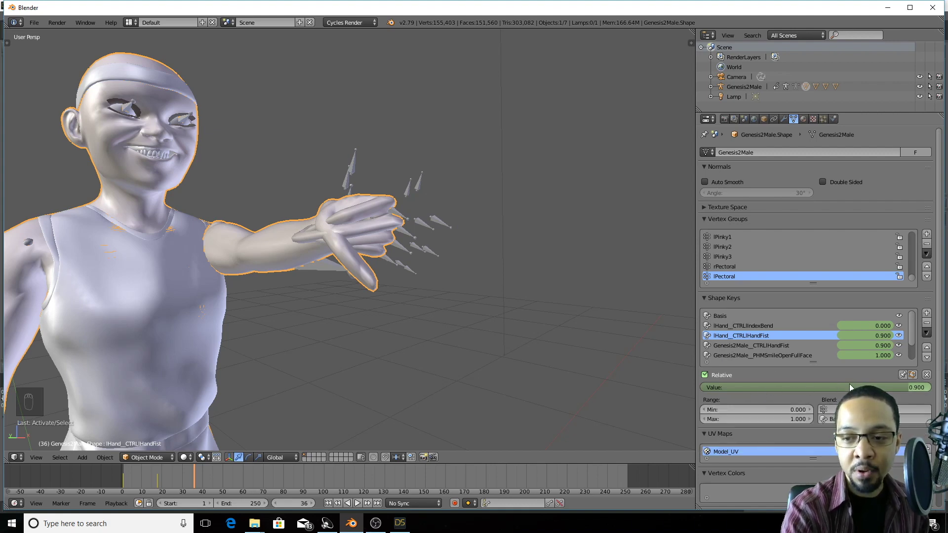
# Set the lHand_CTRLlHandFist shape key's Range Max to 0.1.
pyautogui.moveTo(892, 387); pyautogui.dragTo(788, 387)
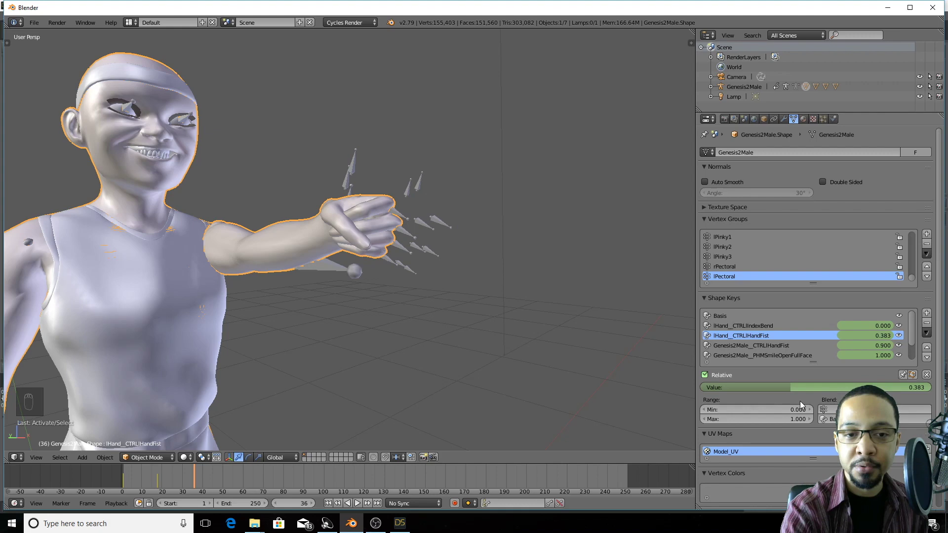
pyautogui.moveTo(481, 293); pyautogui.dragTo(537, 289, button='middle')
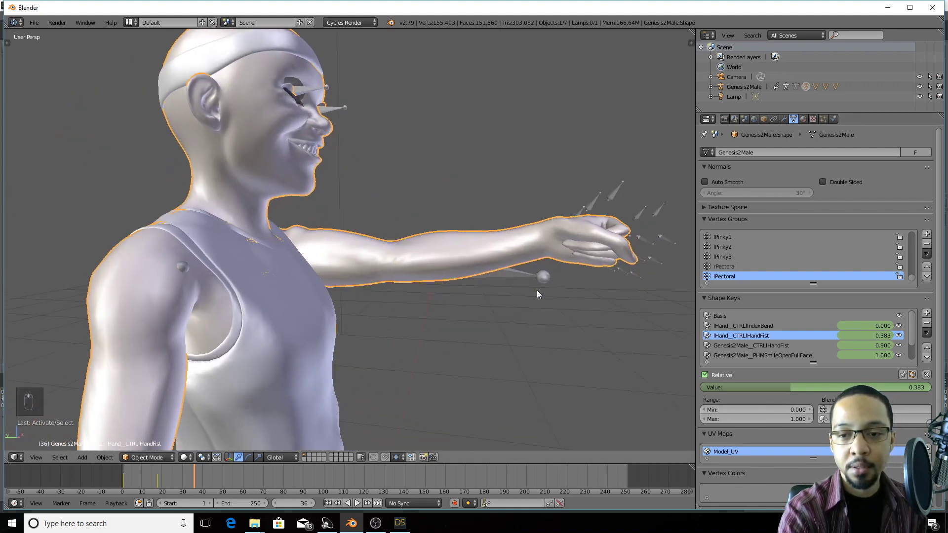
pyautogui.moveTo(599, 329)
pyautogui.mouseDown(button='middle')
pyautogui.moveTo(585, 321)
pyautogui.moveTo(617, 335)
pyautogui.mouseUp(button='middle')
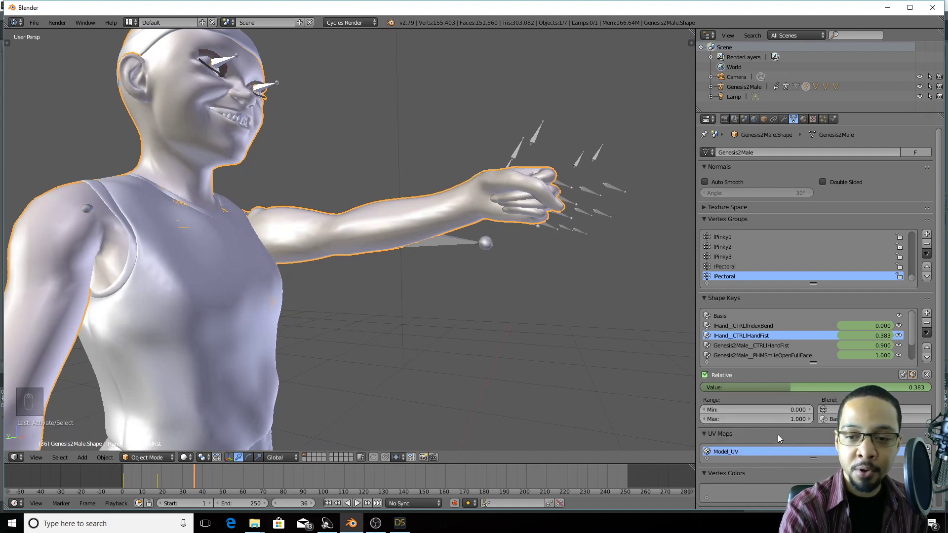
pyautogui.click(765, 419)
pyautogui.press('BackSpace')
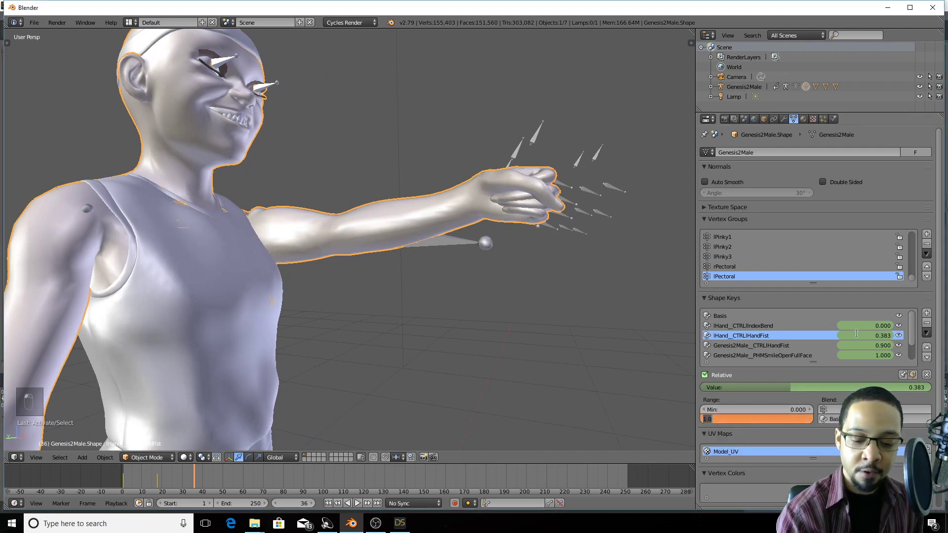
pyautogui.write('0.1')
pyautogui.press('Return')
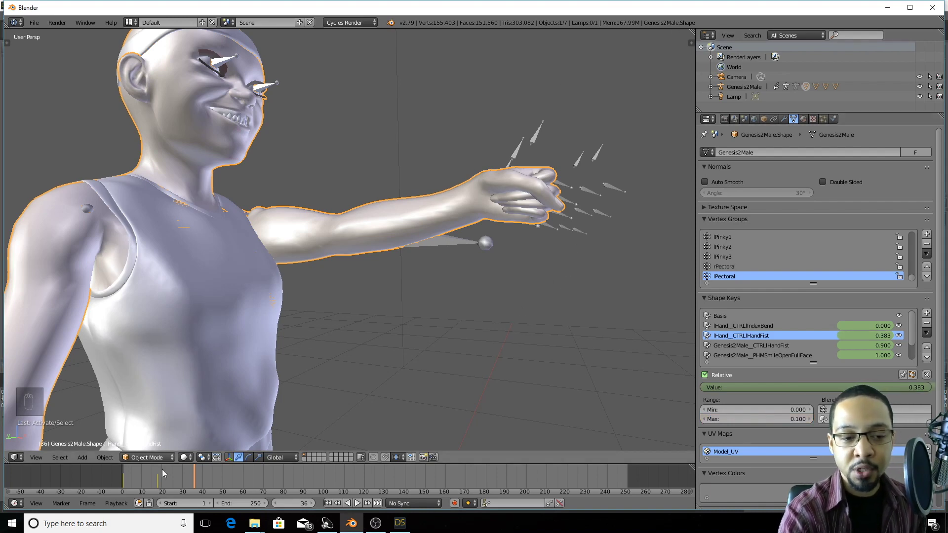
# Scrub to frame 22 and view the arm up close to check the clenched fist.
pyautogui.moveTo(205, 483); pyautogui.dragTo(165, 469)
pyautogui.scroll(-4, 241, 368)
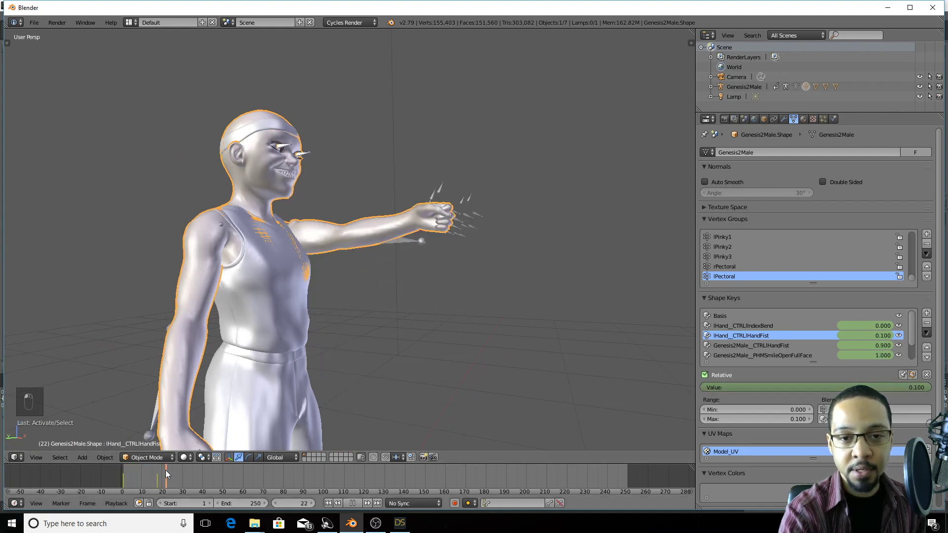
pyautogui.scroll(3, 546, 218)
pyautogui.scroll(-3, 547, 218)
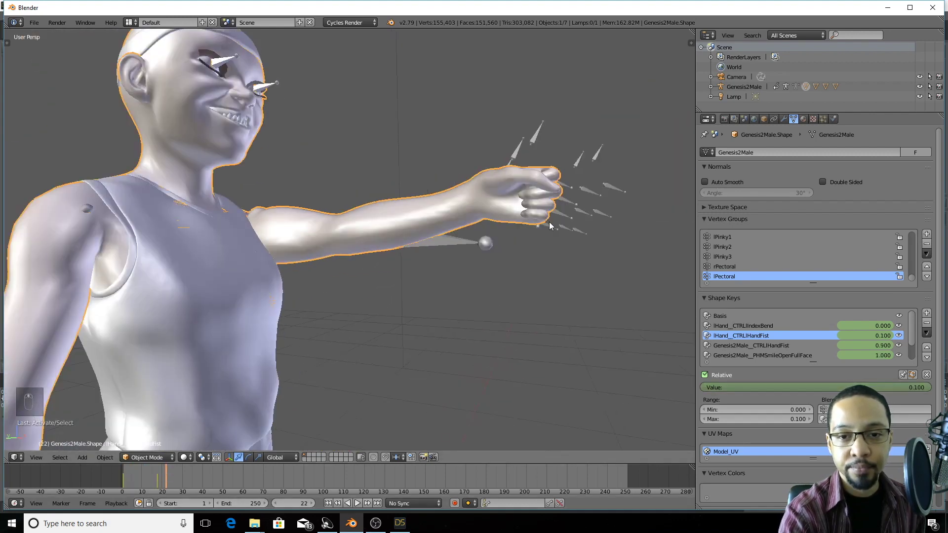
pyautogui.moveTo(547, 219); pyautogui.dragTo(502, 242, button='middle')
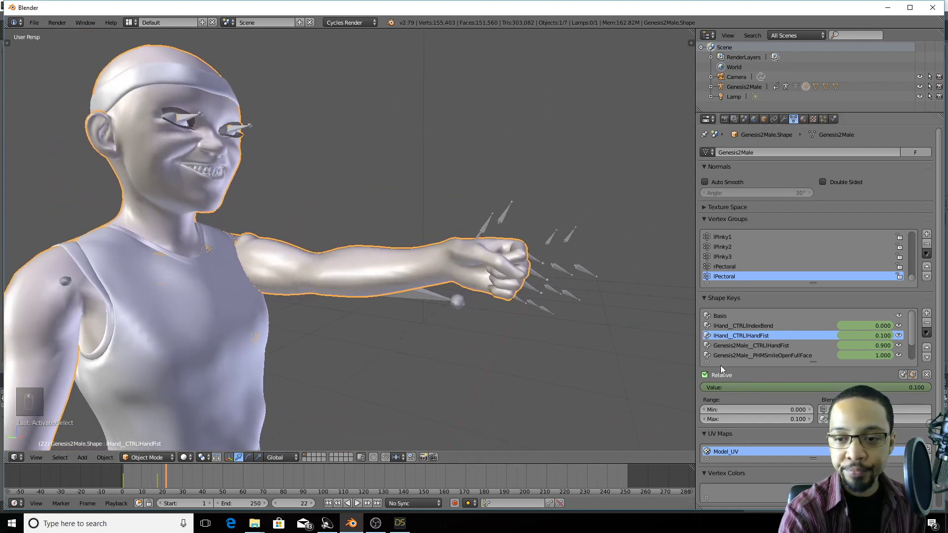
# Preview lHand_CTRLlIndexBend's bend, then set its Range Min to -0.9 and Range Max to 0.
pyautogui.click(757, 328)
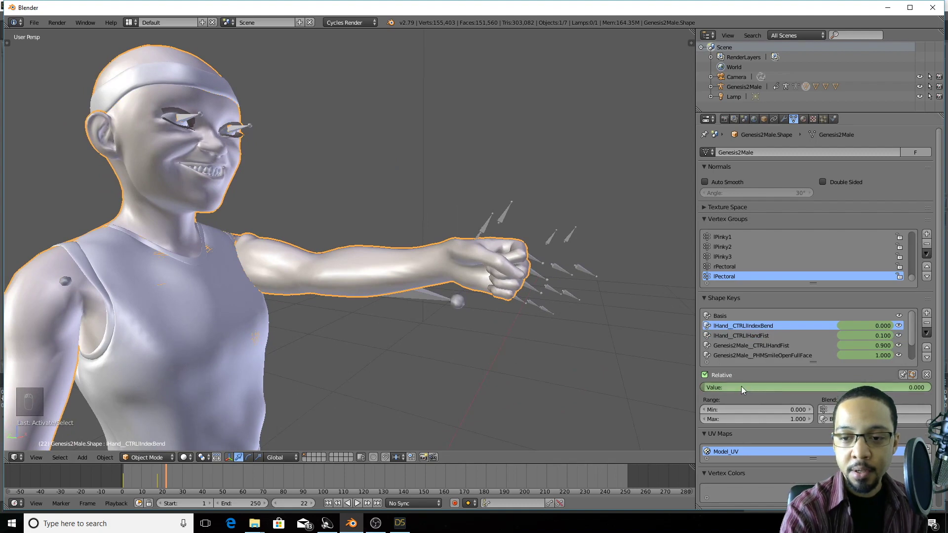
pyautogui.moveTo(741, 386); pyautogui.dragTo(701, 386)
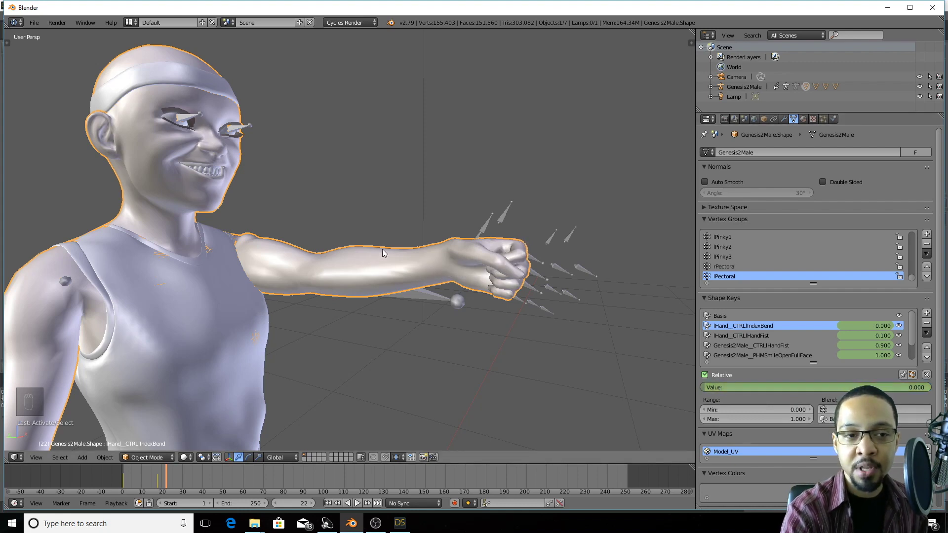
pyautogui.click(763, 410)
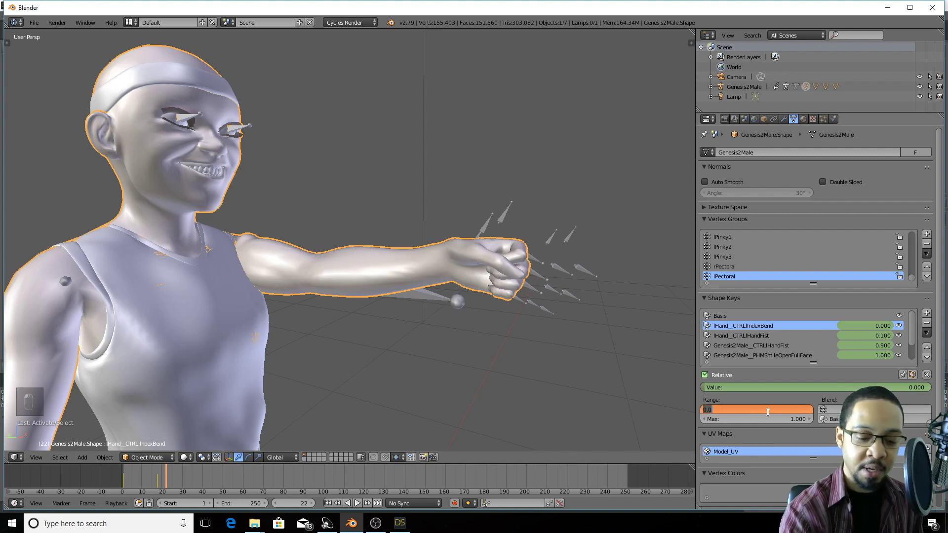
pyautogui.write('-0.9')
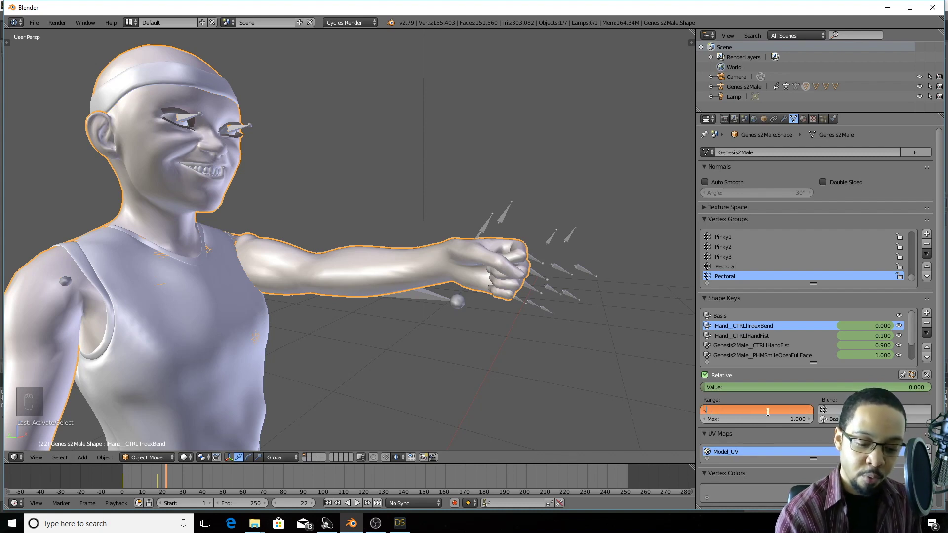
pyautogui.press('Return')
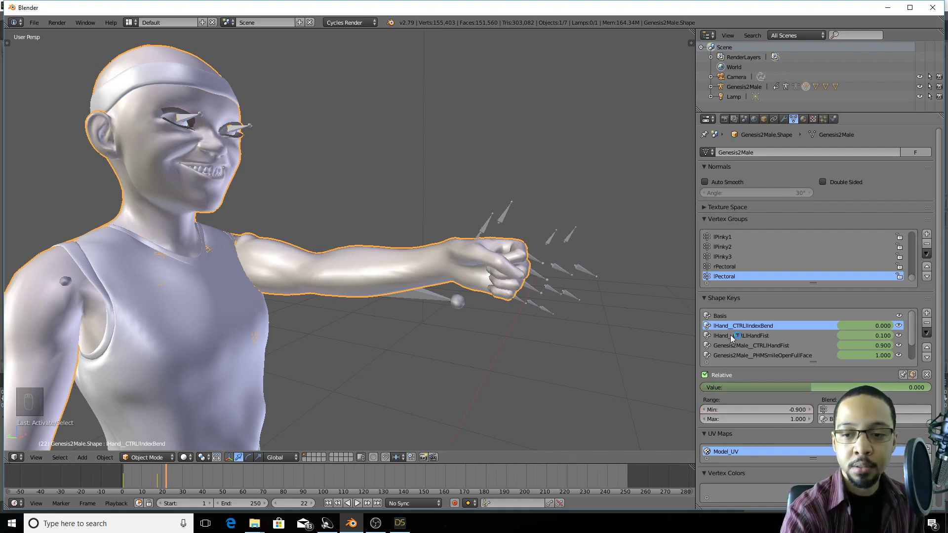
pyautogui.click(766, 419)
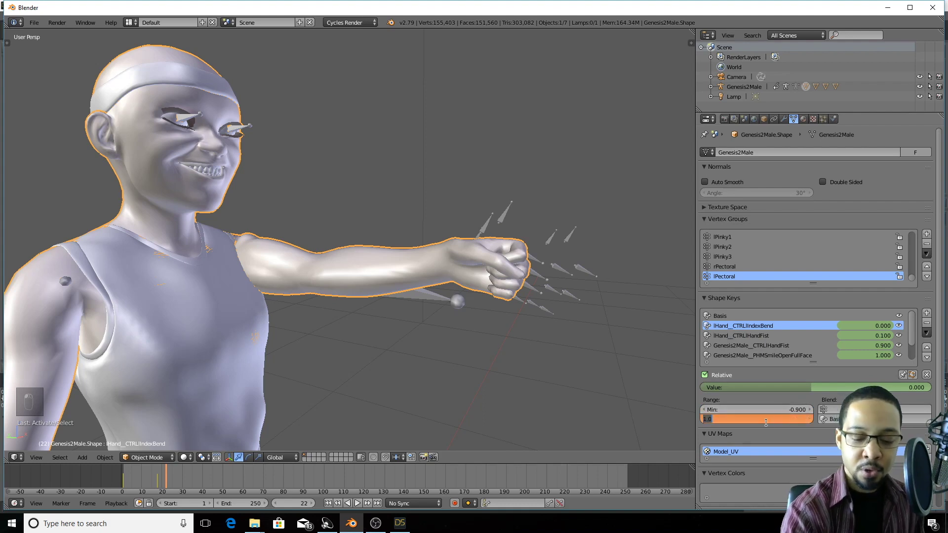
pyautogui.write('0')
pyautogui.press('Return')
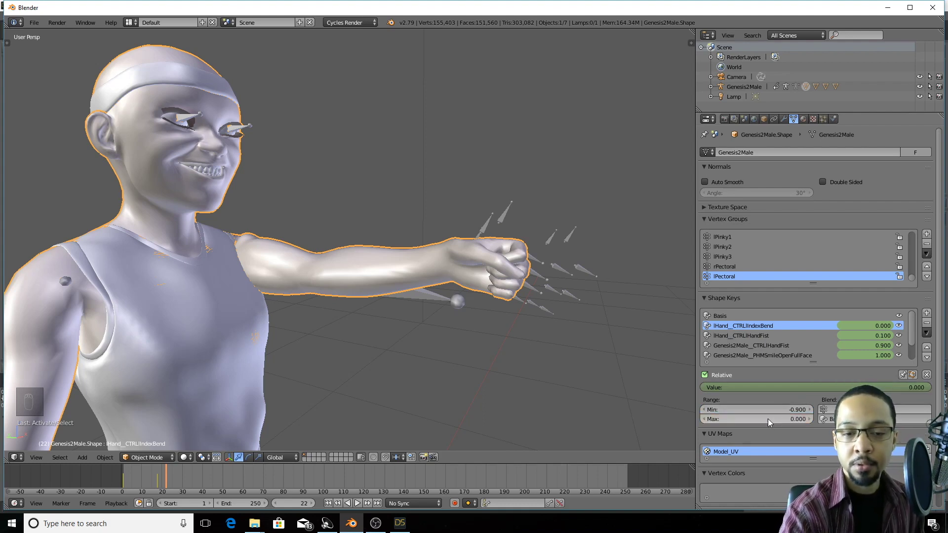
pyautogui.scroll(-4, 464, 300)
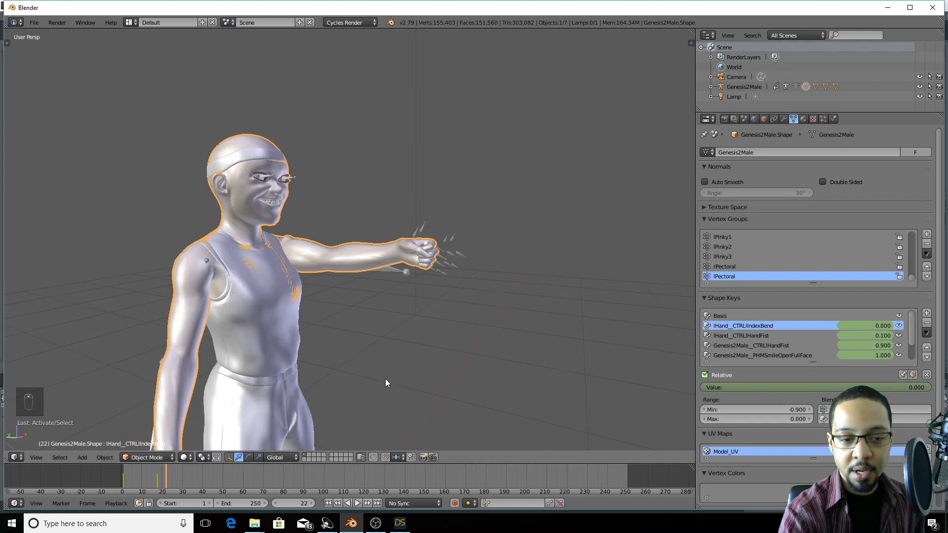
# Play the animation from frame 0 to 40 to watch the index finger bend into a point.
pyautogui.click(149, 476)
pyautogui.hotkey('alt', 'a')
pyautogui.click(122, 474)
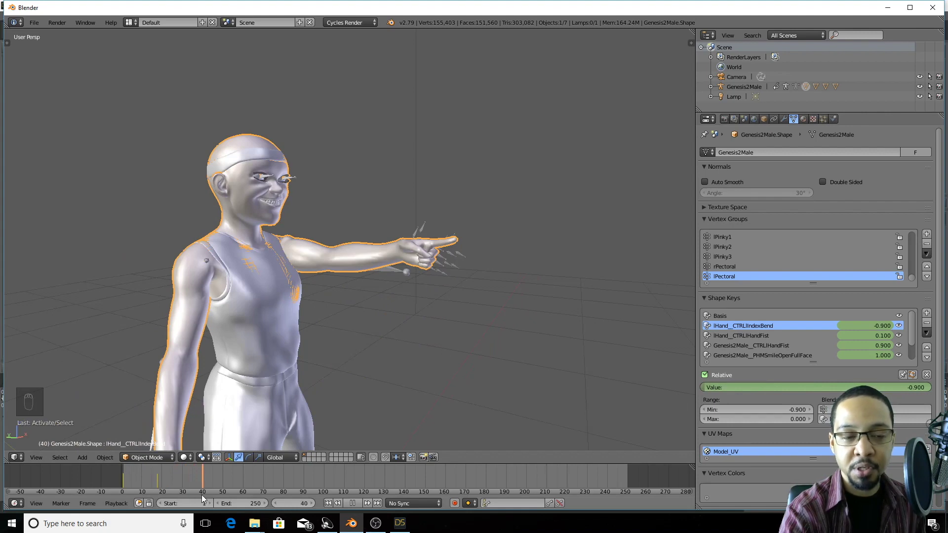
pyautogui.hotkey('alt', 'a')
pyautogui.moveTo(480, 286); pyautogui.dragTo(302, 283, button='middle')
pyautogui.scroll(1, 302, 282)
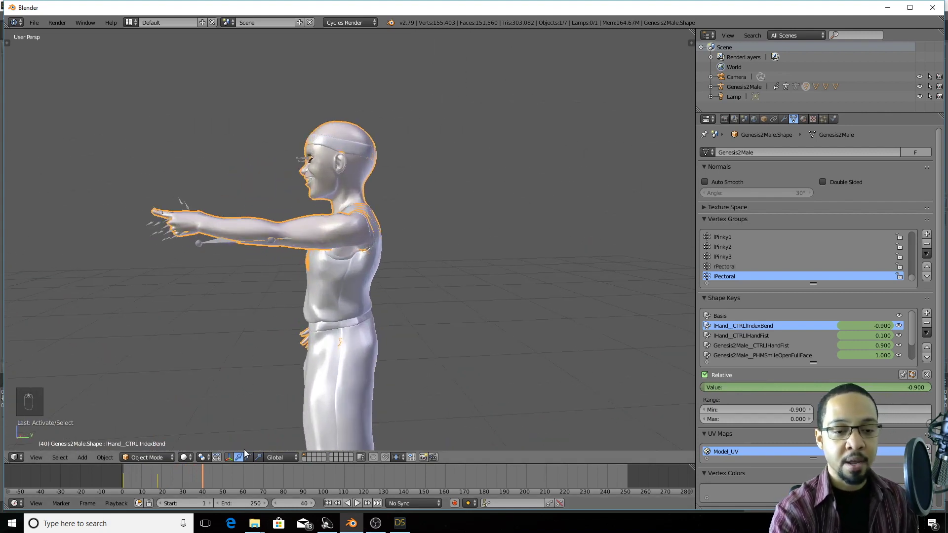
pyautogui.hotkey('alt', 'a')
pyautogui.moveTo(162, 469); pyautogui.dragTo(168, 490)
# Orbit to a front three-quarter view, then look down on the pointing hand.
pyautogui.moveTo(179, 348); pyautogui.dragTo(232, 324, button='middle')
pyautogui.scroll(3, 232, 324)
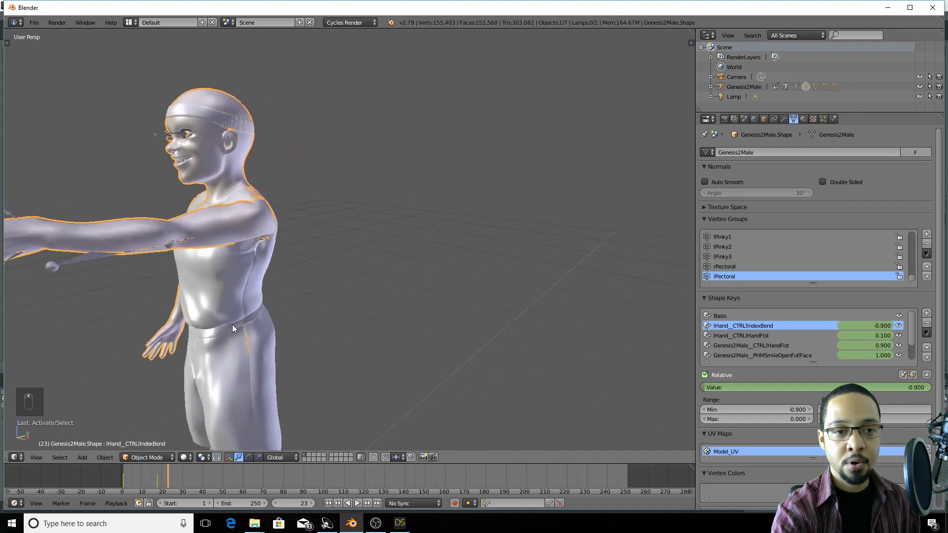
pyautogui.moveTo(137, 341); pyautogui.dragTo(347, 335, button='middle')
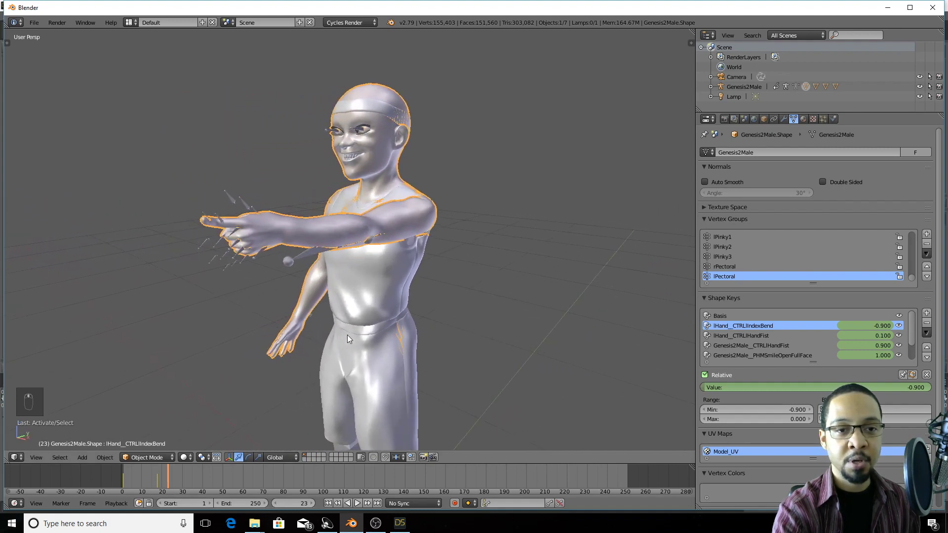
pyautogui.moveTo(204, 321); pyautogui.dragTo(213, 417, button='middle')
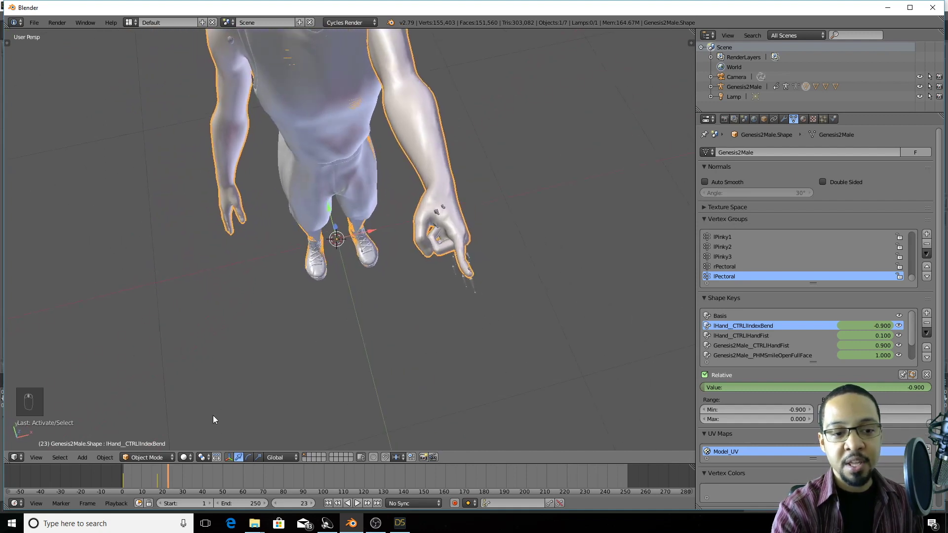
# At frame 10, zoom in and view the half-bent index finger from several angles.
pyautogui.click(142, 473)
pyautogui.moveTo(410, 325); pyautogui.dragTo(467, 283, button='middle')
pyautogui.scroll(5, 435, 336)
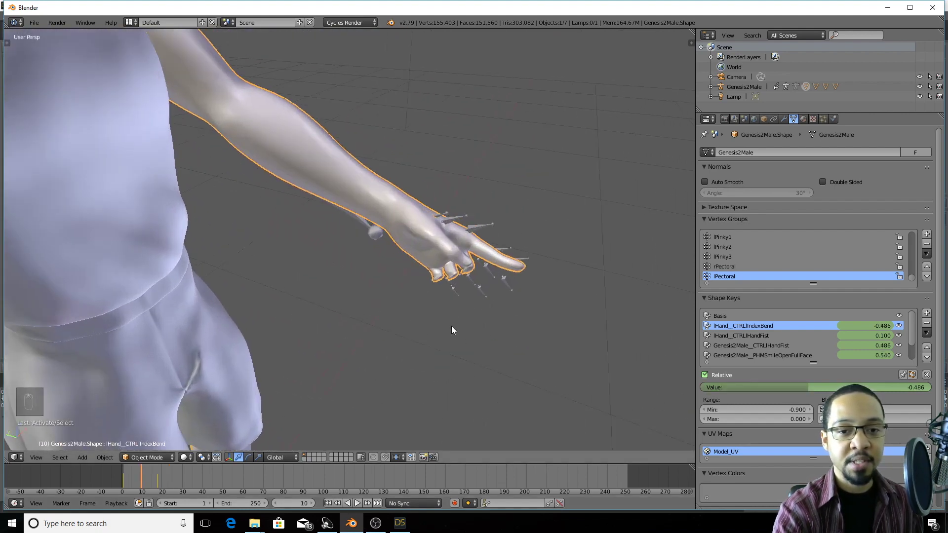
pyautogui.scroll(4, 460, 340)
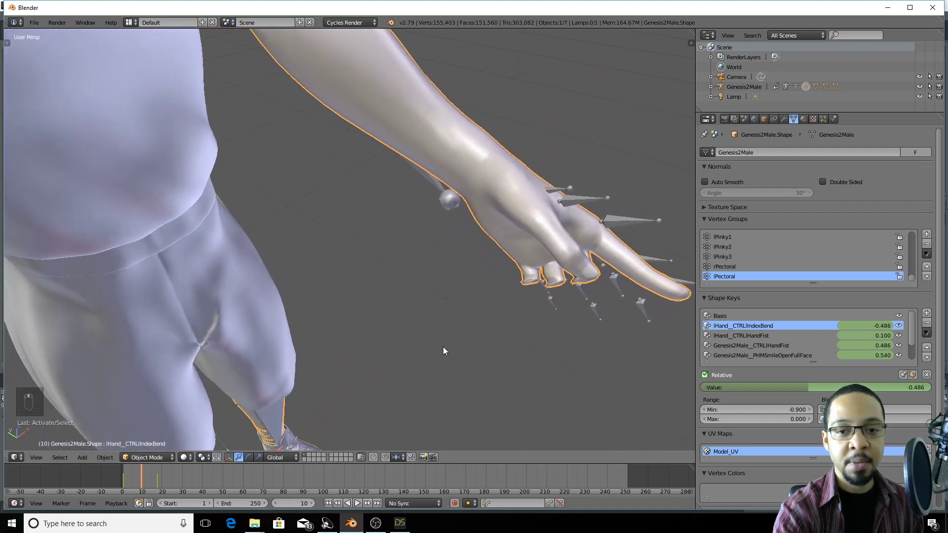
pyautogui.moveTo(470, 338); pyautogui.dragTo(291, 349, button='middle')
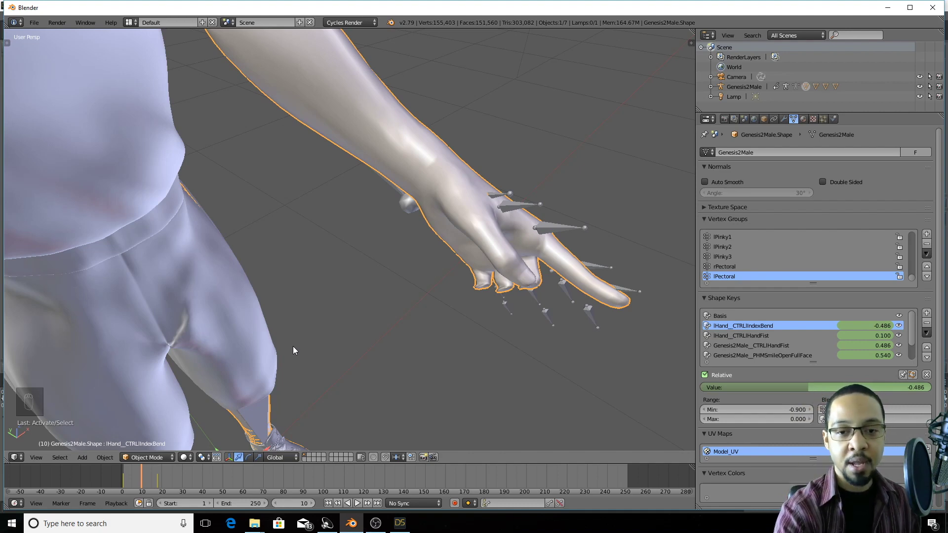
pyautogui.scroll(-3, 508, 357)
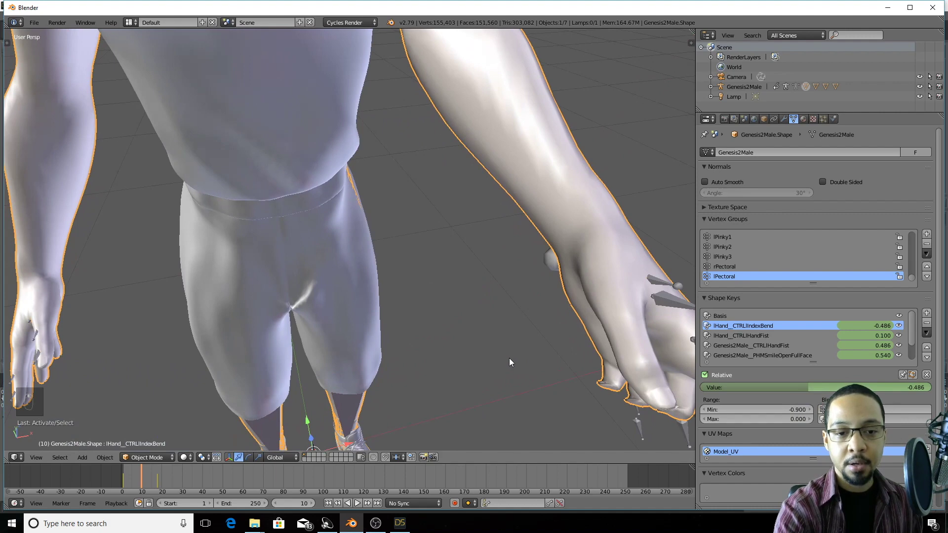
pyautogui.moveTo(509, 357); pyautogui.dragTo(37, 135, button='middle')
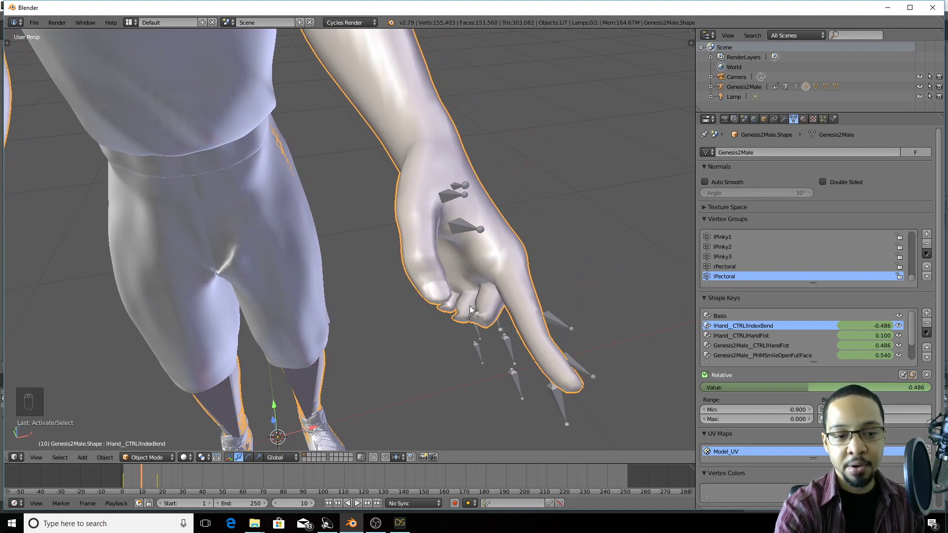
pyautogui.scroll(-5, 431, 318)
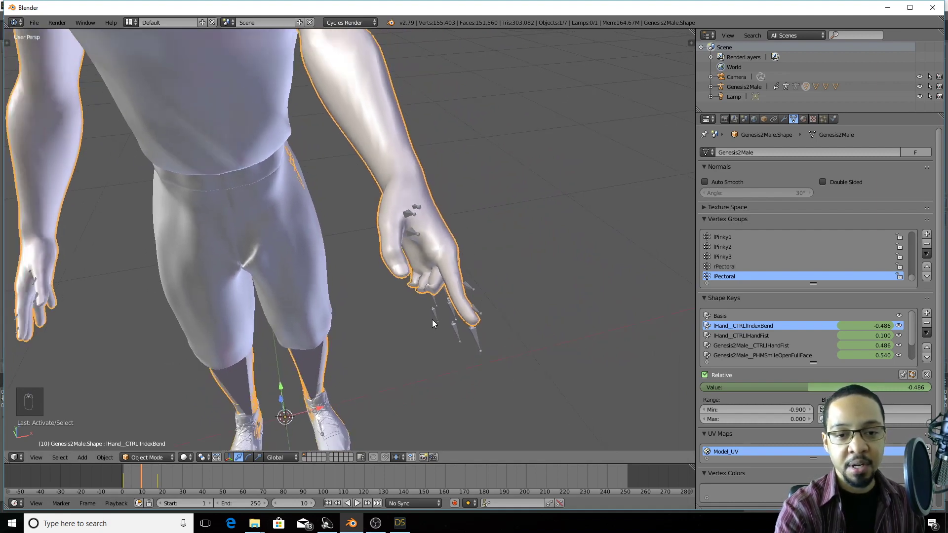
pyautogui.moveTo(431, 319); pyautogui.dragTo(423, 345, button='middle')
pyautogui.scroll(3, 422, 345)
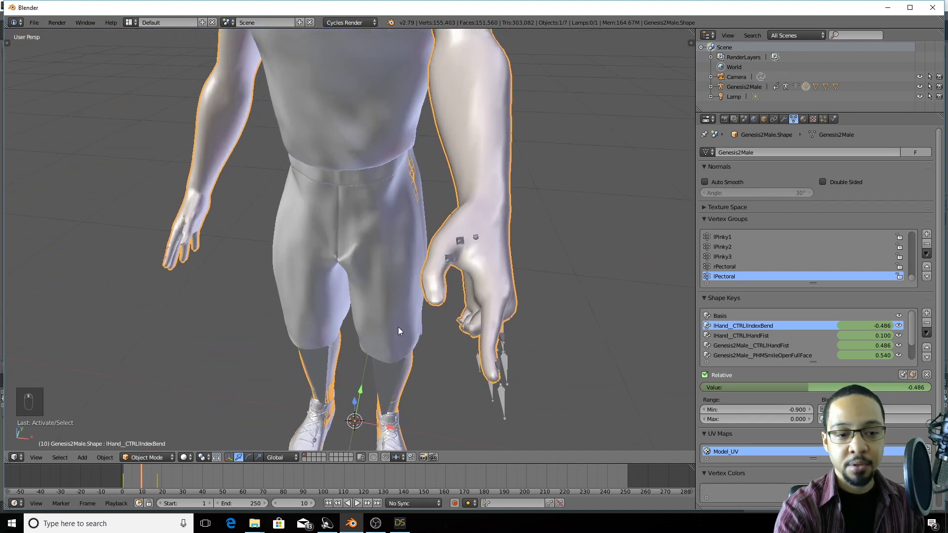
# At frame 6, view the arm and hand from the side, centred and close up.
pyautogui.click(133, 474)
pyautogui.moveTo(520, 341); pyautogui.dragTo(411, 344, button='middle')
pyautogui.scroll(4, 400, 345)
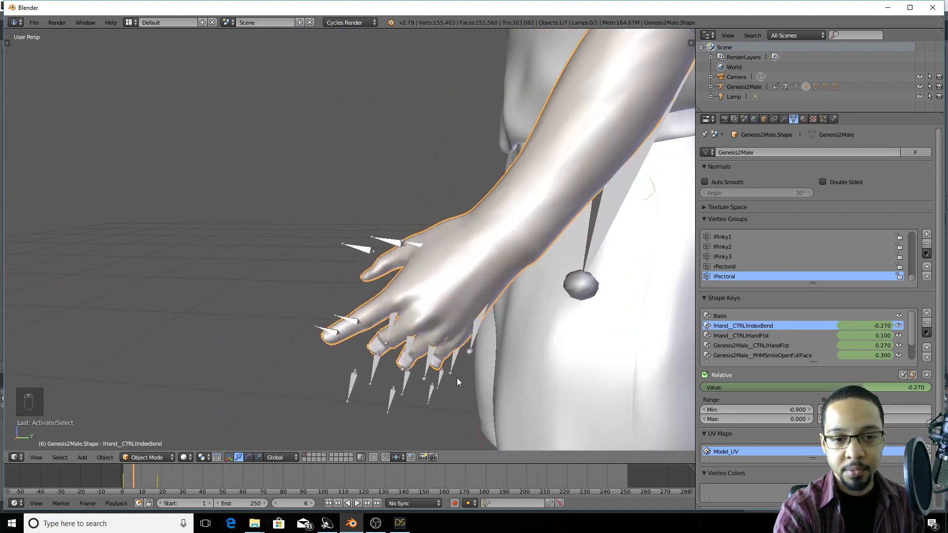
pyautogui.keyDown('shift'); pyautogui.moveTo(456, 378); pyautogui.dragTo(409, 322, button='middle'); pyautogui.keyUp('shift')
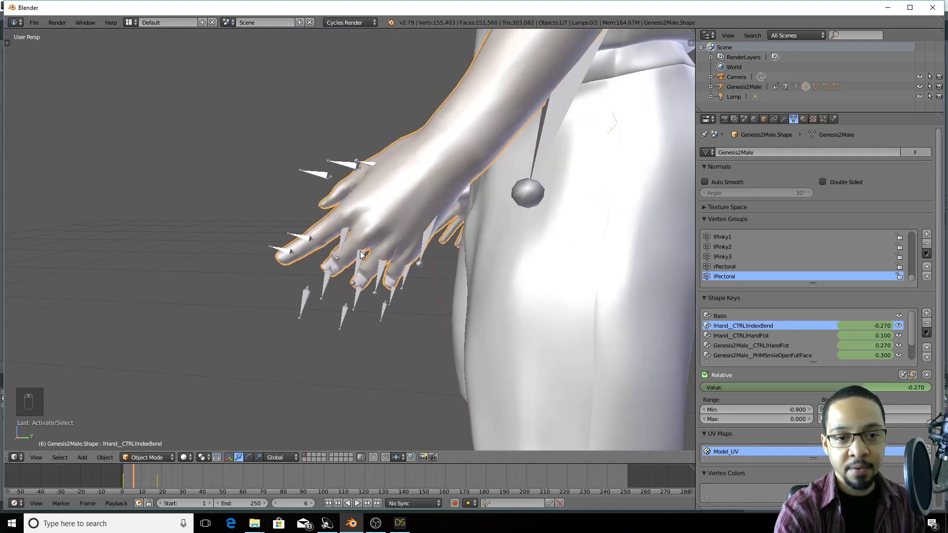
# Check the hand from above at frames 16, 15 and 13, ending in a three-quarter view.
pyautogui.click(153, 477)
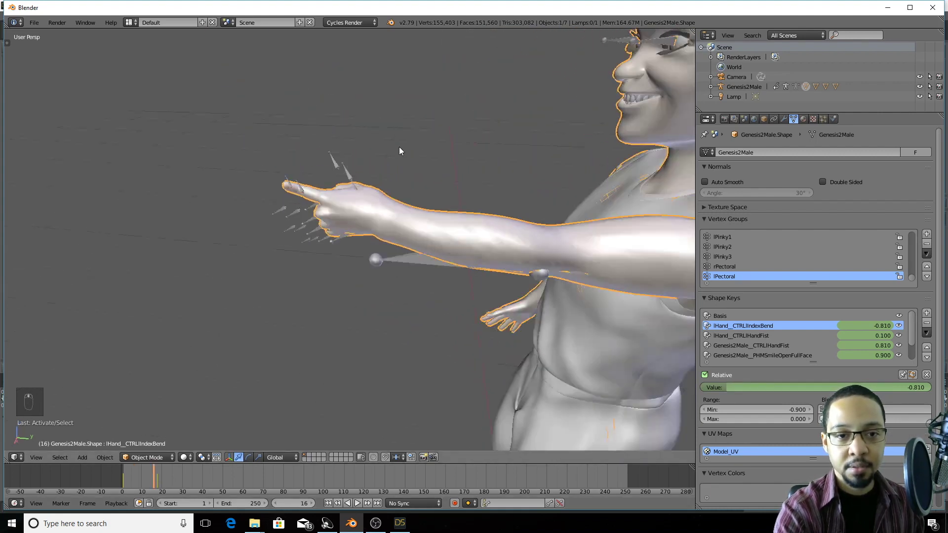
pyautogui.moveTo(400, 150); pyautogui.dragTo(450, 153, button='middle')
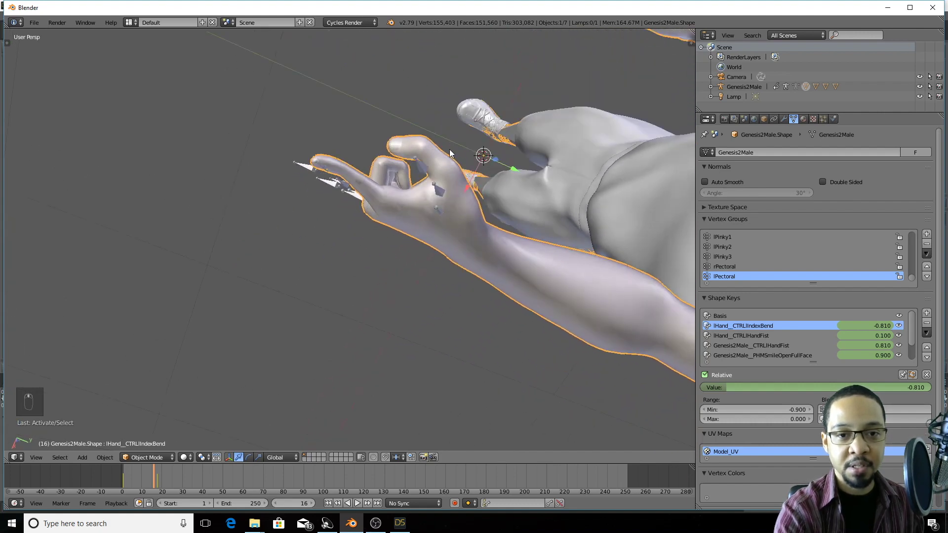
pyautogui.click(151, 480)
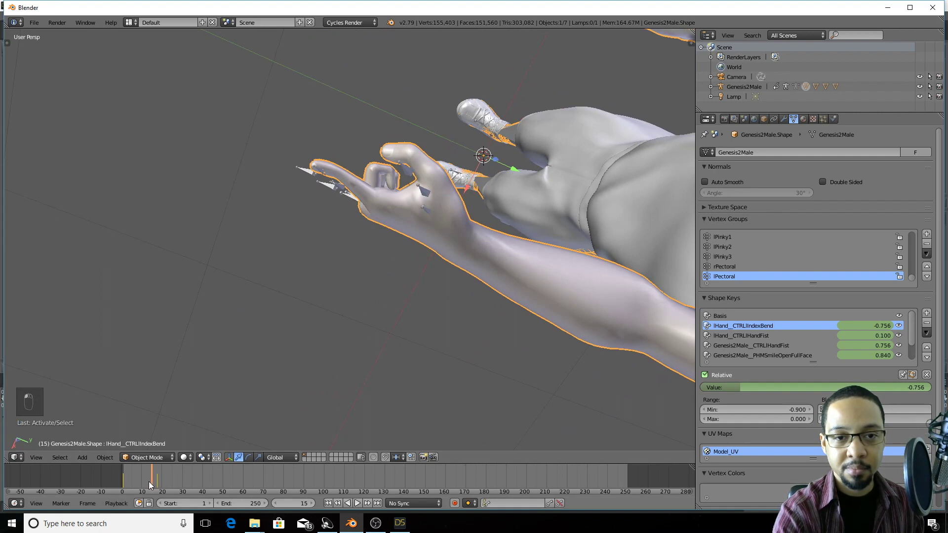
pyautogui.click(149, 481)
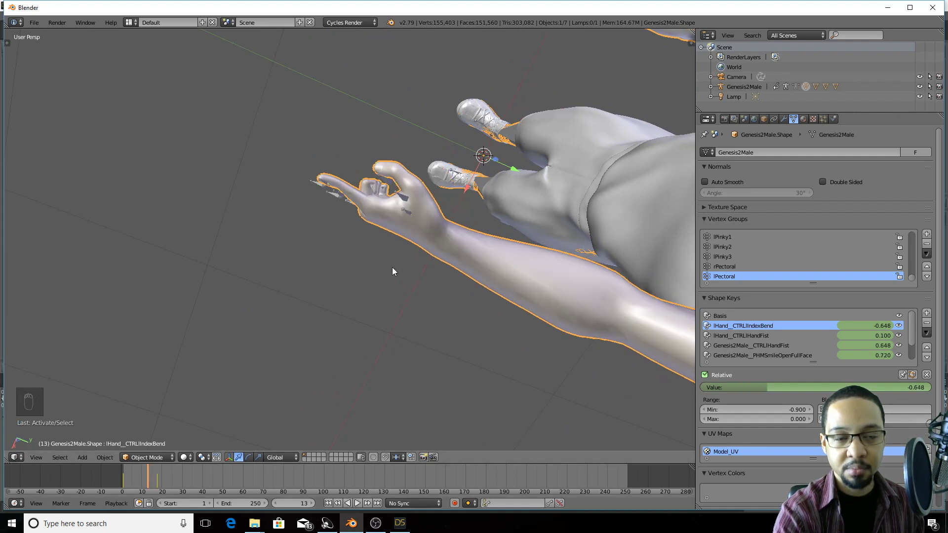
pyautogui.scroll(2, 415, 248)
pyautogui.scroll(2, 394, 353)
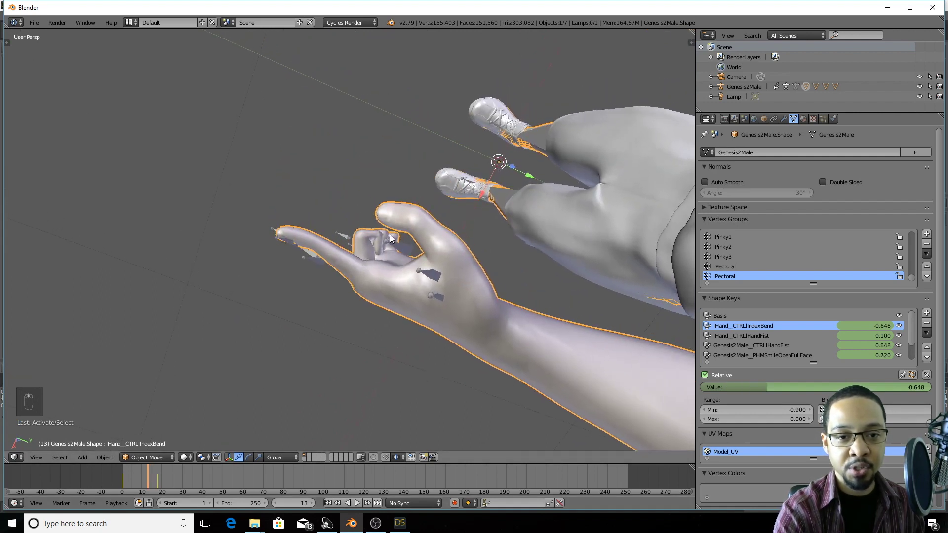
pyautogui.scroll(-6, 294, 244)
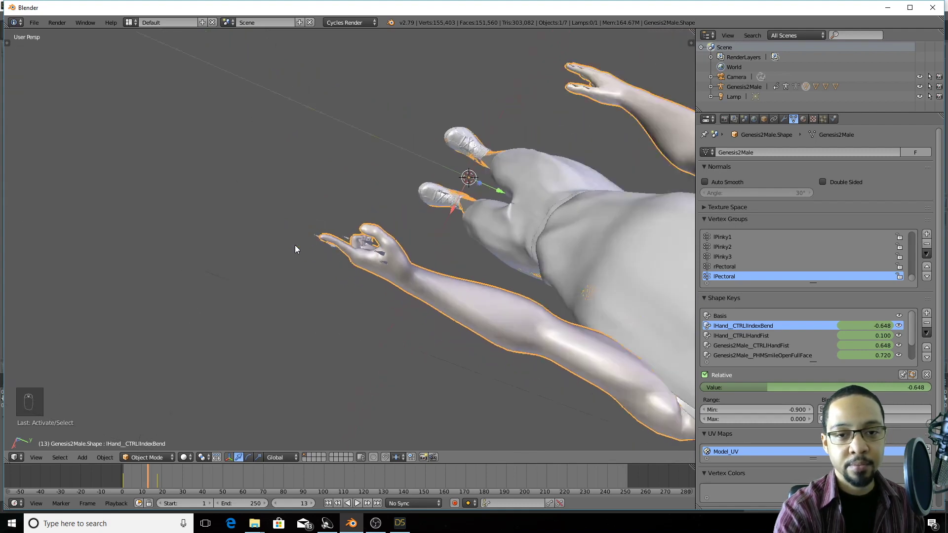
pyautogui.moveTo(314, 274); pyautogui.dragTo(455, 209, button='middle')
# Play to frame 35 and view the fully extended pointing finger from the front and above.
pyautogui.moveTo(375, 337); pyautogui.dragTo(351, 228, button='middle')
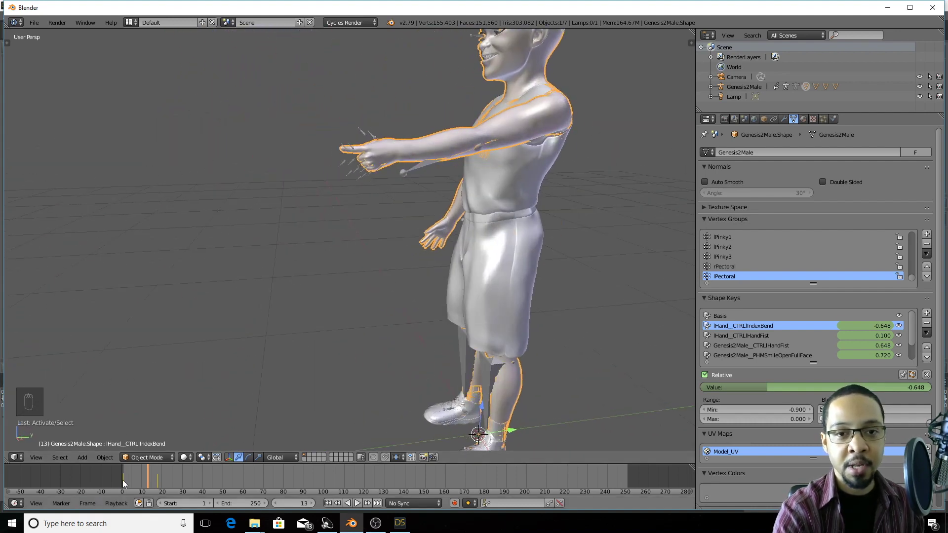
pyautogui.hotkey('alt', 'a')
pyautogui.hotkey('alt', 'a')
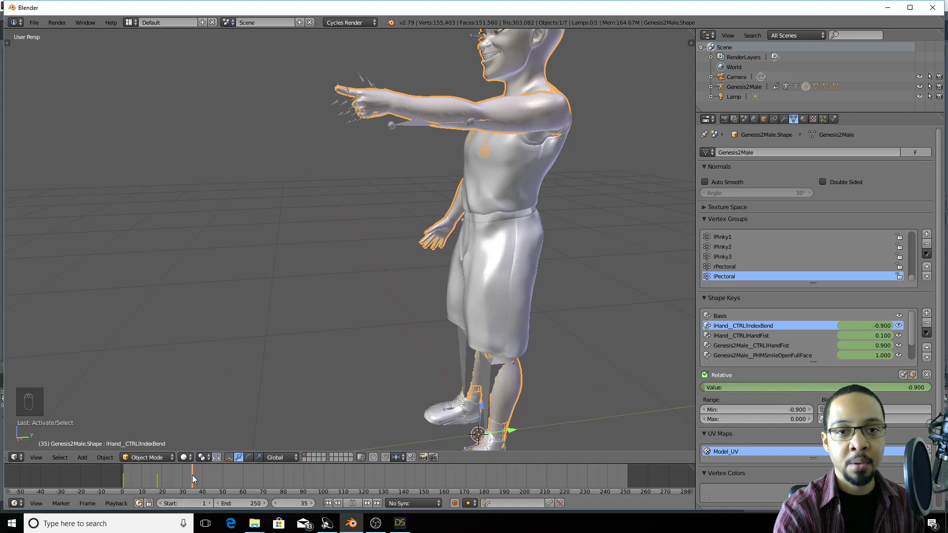
pyautogui.keyDown('shift'); pyautogui.moveTo(322, 178); pyautogui.dragTo(307, 295, button='middle'); pyautogui.keyUp('shift')
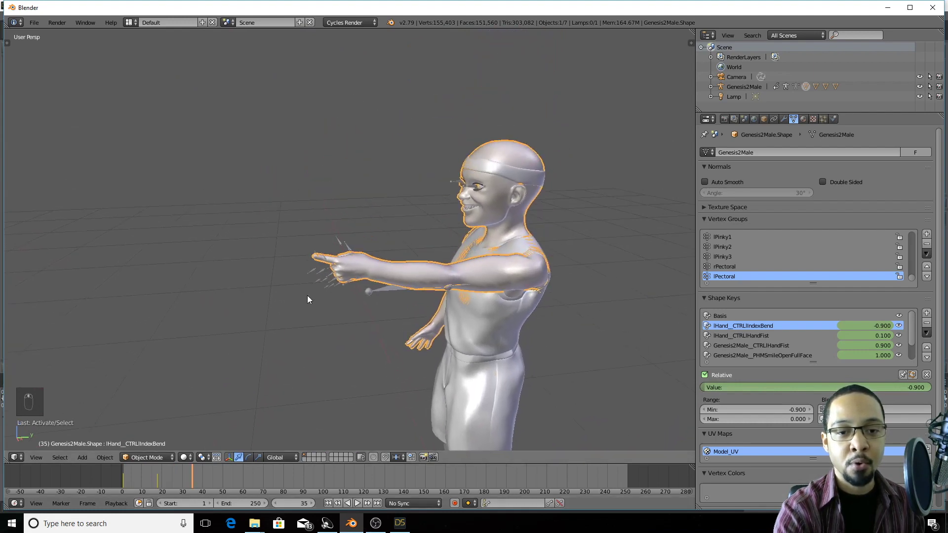
pyautogui.moveTo(268, 328); pyautogui.dragTo(389, 296, button='middle')
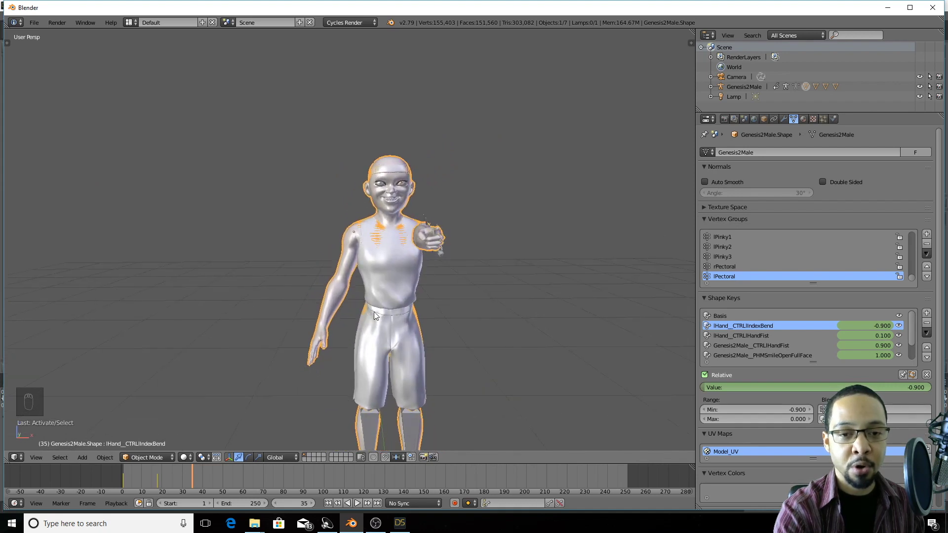
pyautogui.scroll(4, 421, 286)
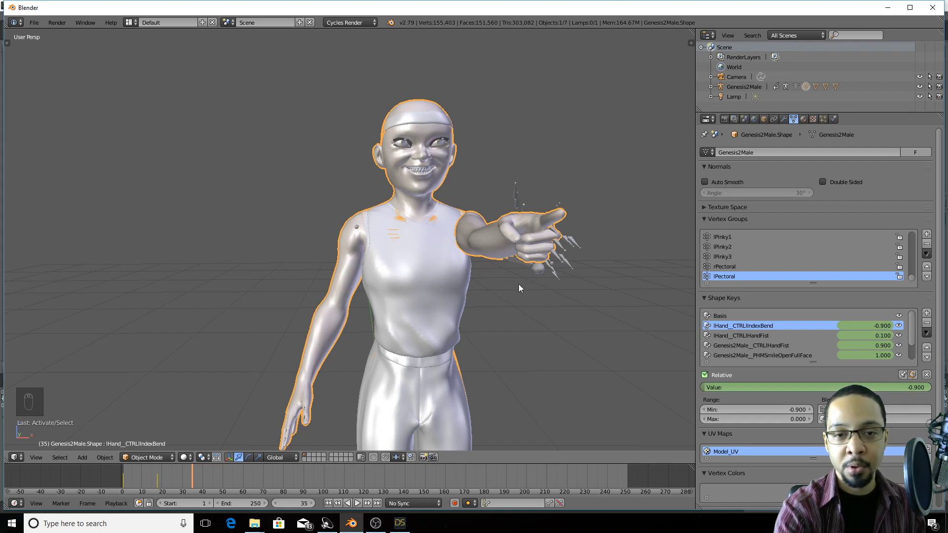
pyautogui.moveTo(506, 299); pyautogui.dragTo(596, 280, button='middle')
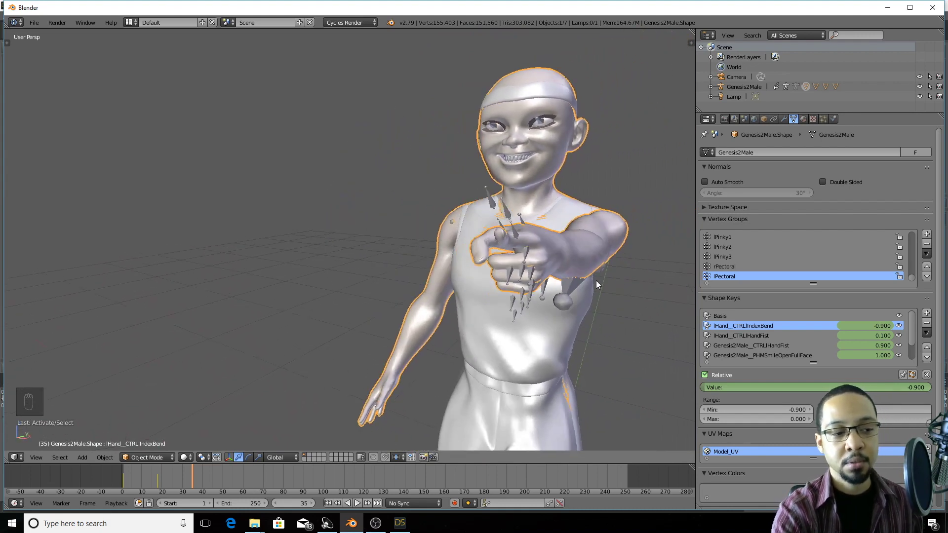